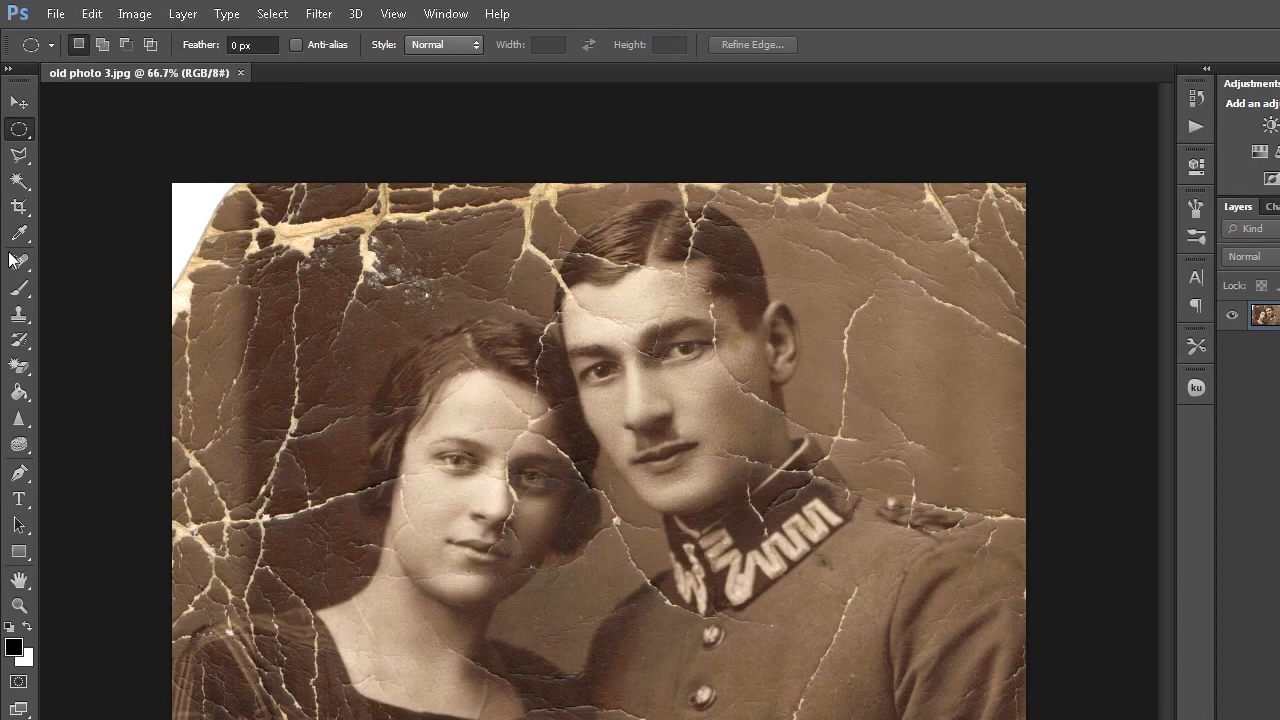
# - Activate the Spot Healing Brush and set its brush size to 16 px
pyautogui.click(19, 243)
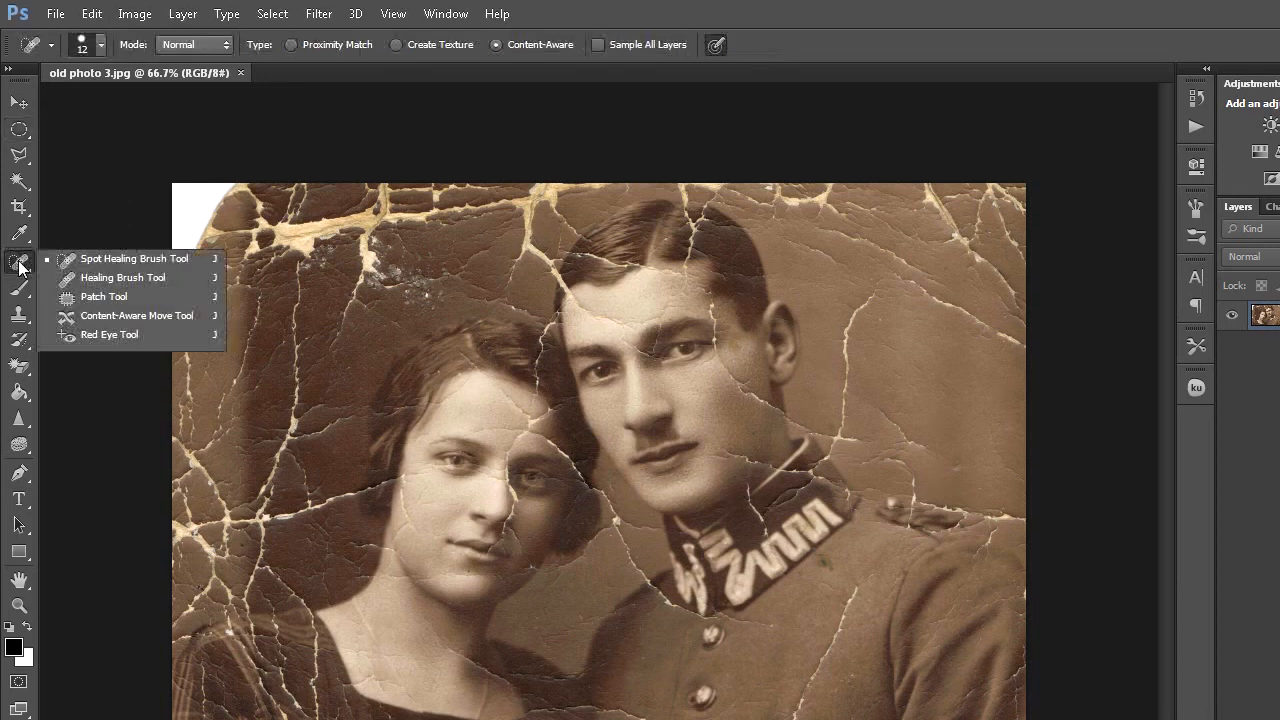
pyautogui.click(107, 257)
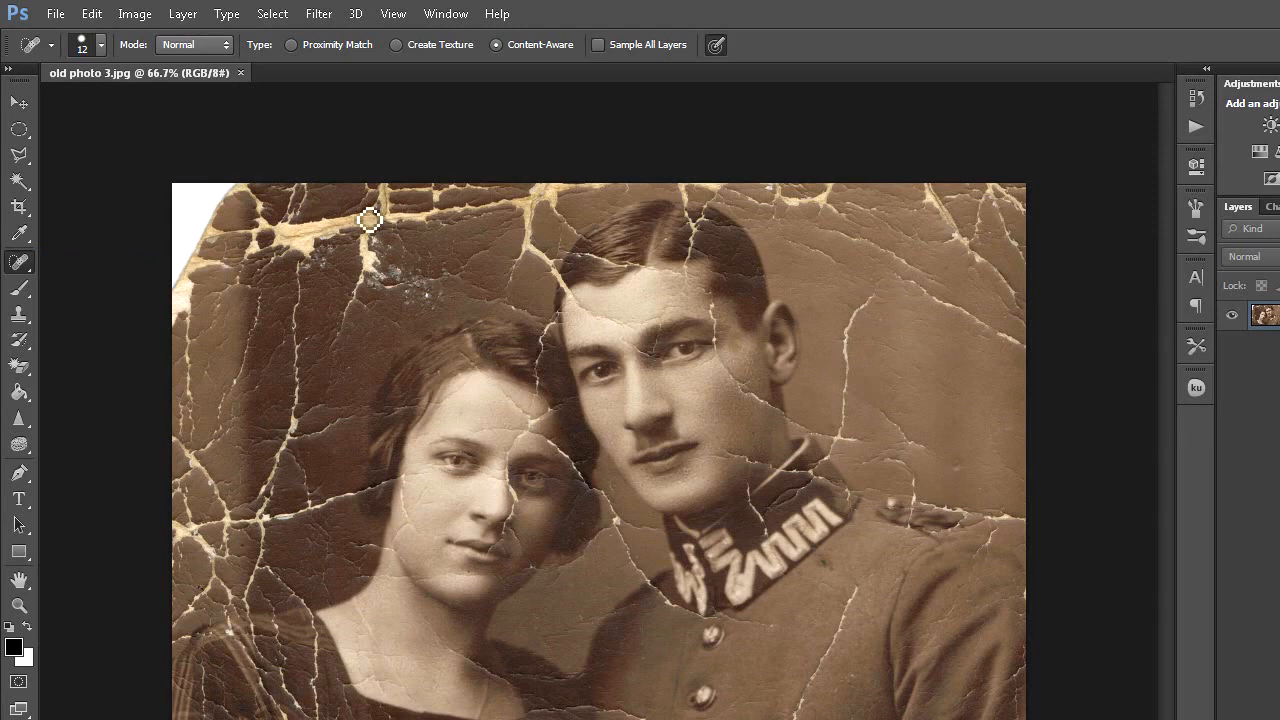
pyautogui.click(100, 46)
pyautogui.click(45, 100)
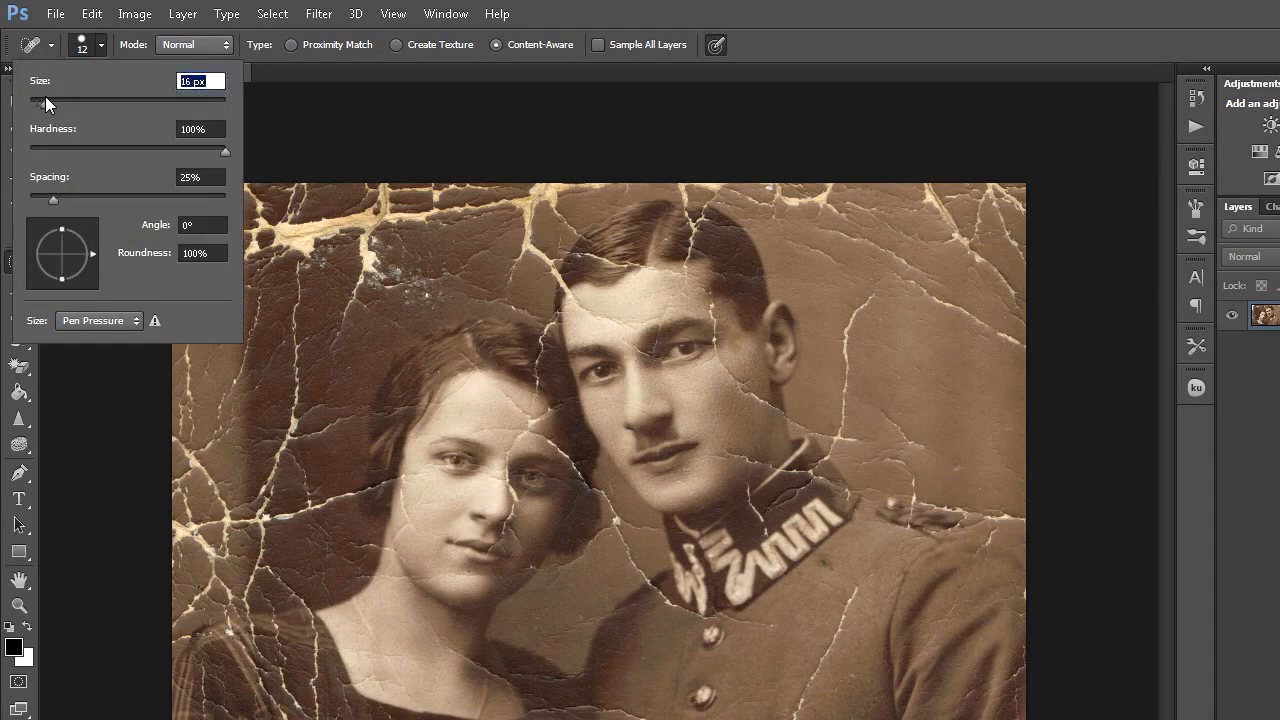
# - Heal the long vertical crack and the diagonal cracks in the background beside the man's head with the Spot Healing Brush
pyautogui.click(883, 303)
pyautogui.moveTo(880, 303)
pyautogui.mouseDown()
pyautogui.moveTo(854, 355)
pyautogui.moveTo(847, 436)
pyautogui.mouseUp()
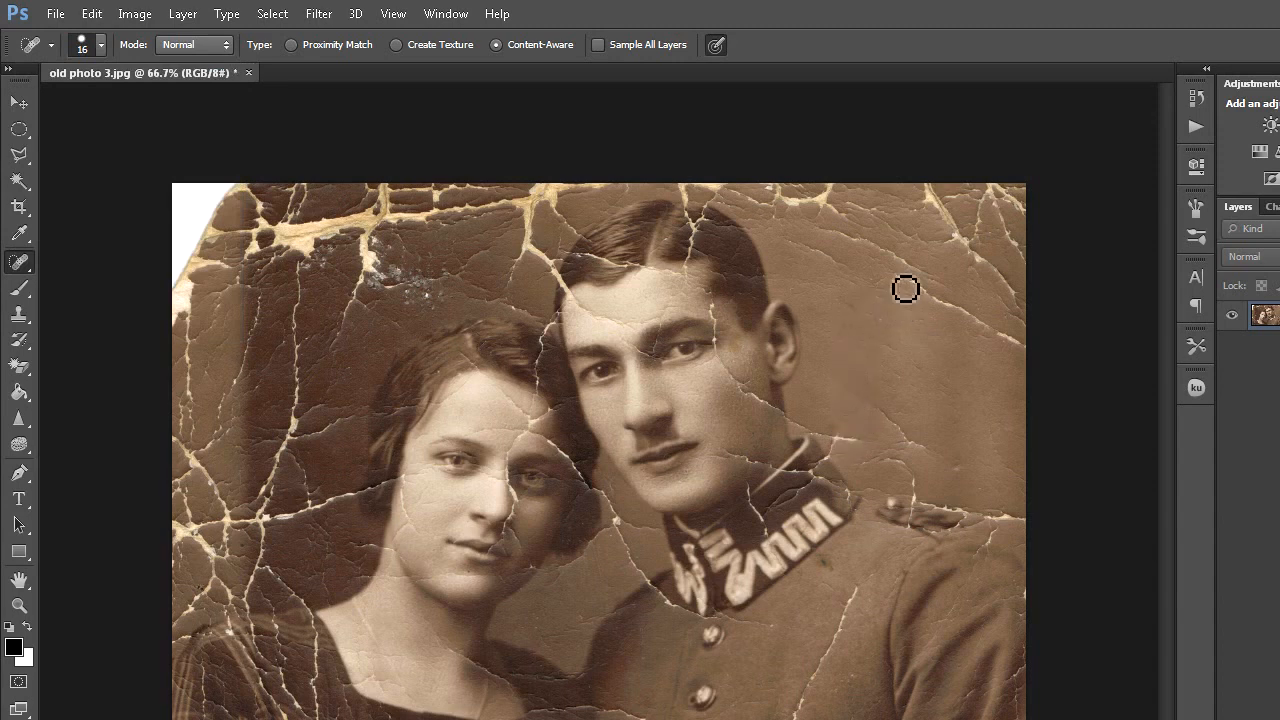
pyautogui.moveTo(890, 274); pyautogui.dragTo(1017, 358)
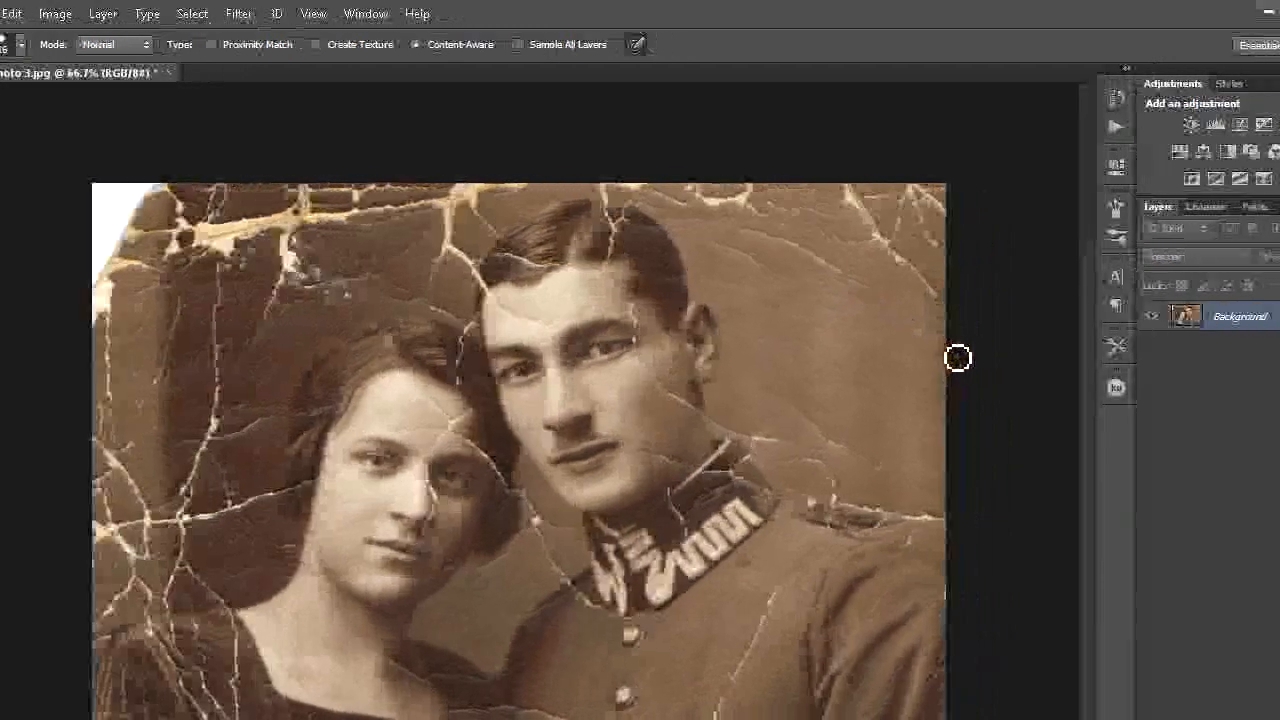
pyautogui.moveTo(908, 328); pyautogui.dragTo(953, 353)
pyautogui.moveTo(724, 255); pyautogui.dragTo(766, 272)
pyautogui.moveTo(737, 229); pyautogui.dragTo(868, 292)
pyautogui.moveTo(802, 410)
pyautogui.mouseDown()
pyautogui.moveTo(857, 460)
pyautogui.moveTo(831, 444)
pyautogui.mouseUp()
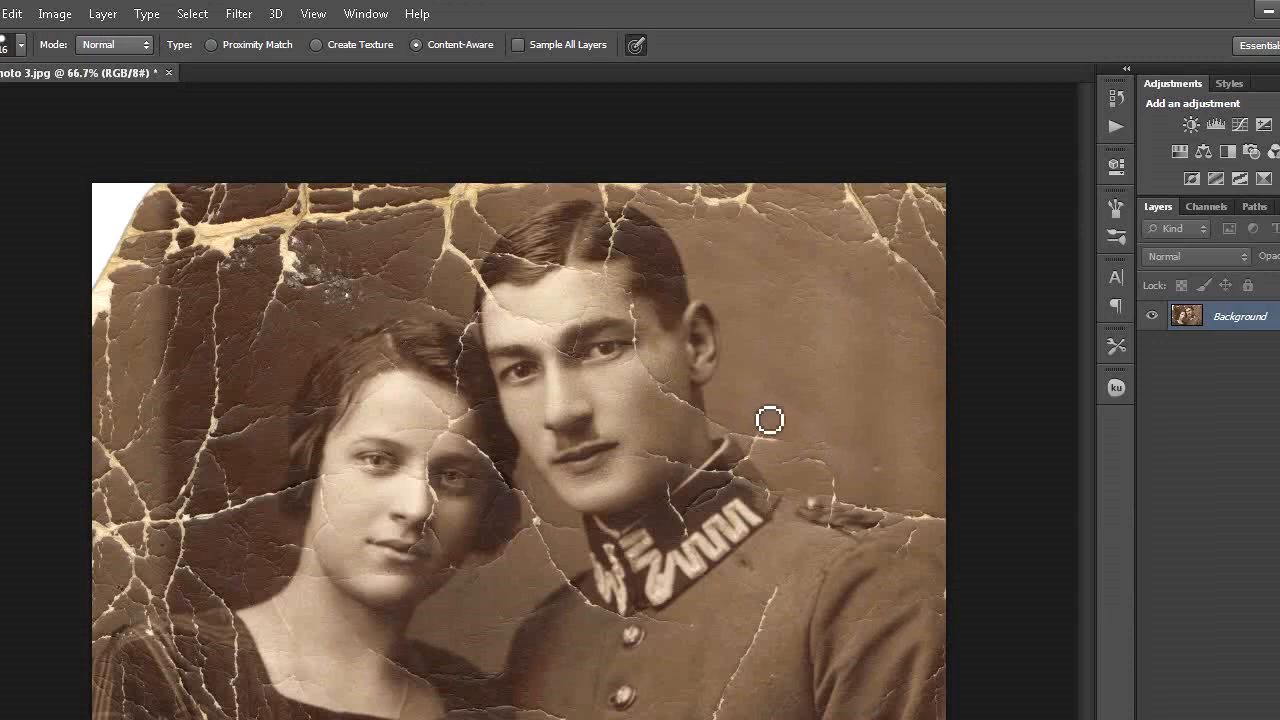
# - Paint away the cracks on the man's cheek, beside his eye and across his forehead with the Spot Healing Brush
pyautogui.moveTo(638, 362); pyautogui.dragTo(694, 418)
pyautogui.moveTo(628, 302); pyautogui.dragTo(649, 363)
pyautogui.moveTo(616, 289)
pyautogui.mouseDown()
pyautogui.moveTo(608, 309)
pyautogui.moveTo(610, 283)
pyautogui.mouseUp()
pyautogui.moveTo(550, 325); pyautogui.dragTo(503, 307)
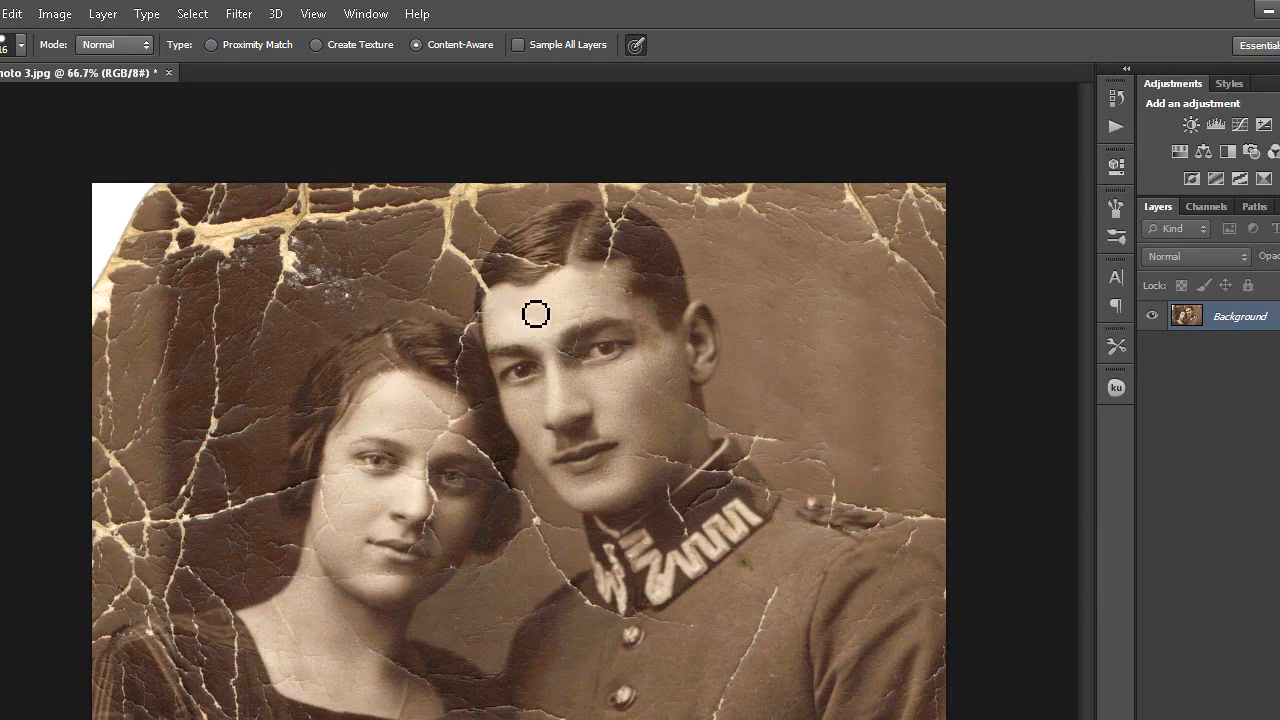
pyautogui.moveTo(608, 304); pyautogui.dragTo(557, 323)
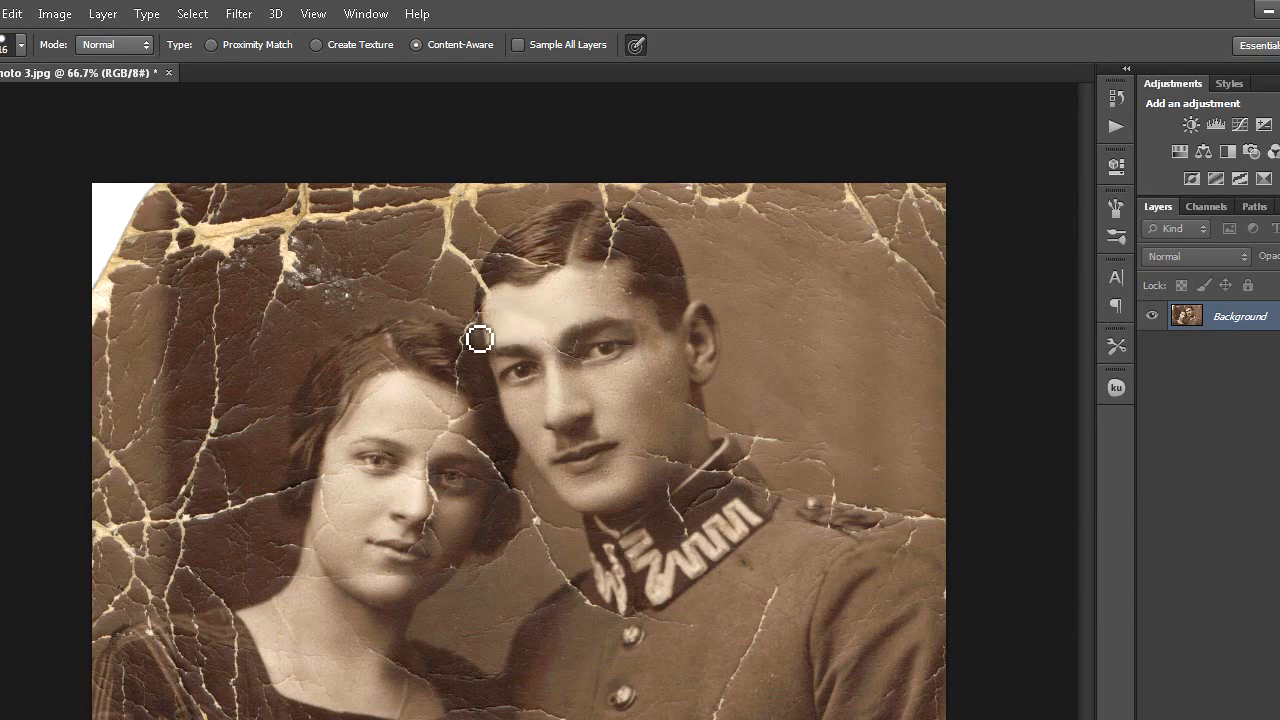
# - Heal the crack between the two heads and the cracks on the woman's forehead
pyautogui.moveTo(471, 354); pyautogui.dragTo(466, 384)
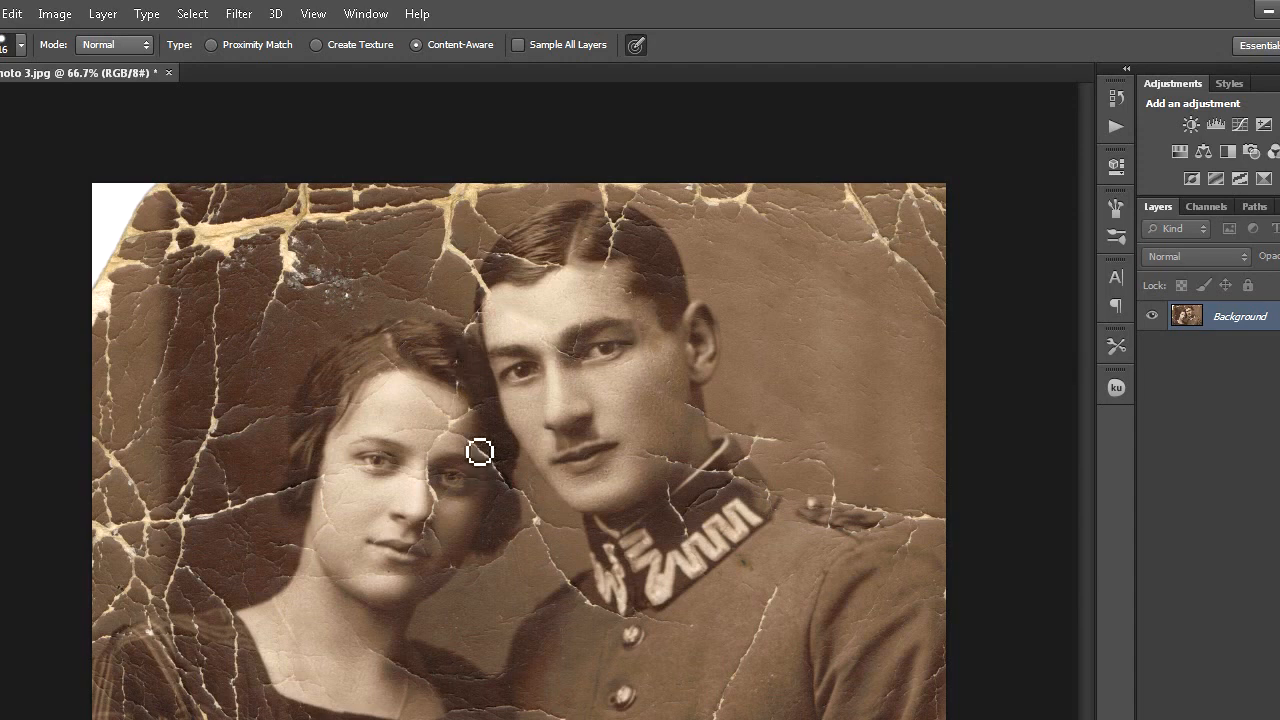
pyautogui.moveTo(402, 430)
pyautogui.mouseDown()
pyautogui.moveTo(469, 447)
pyautogui.moveTo(471, 432)
pyautogui.moveTo(442, 448)
pyautogui.mouseUp()
pyautogui.moveTo(423, 396)
pyautogui.mouseDown()
pyautogui.moveTo(457, 423)
pyautogui.moveTo(446, 423)
pyautogui.mouseUp()
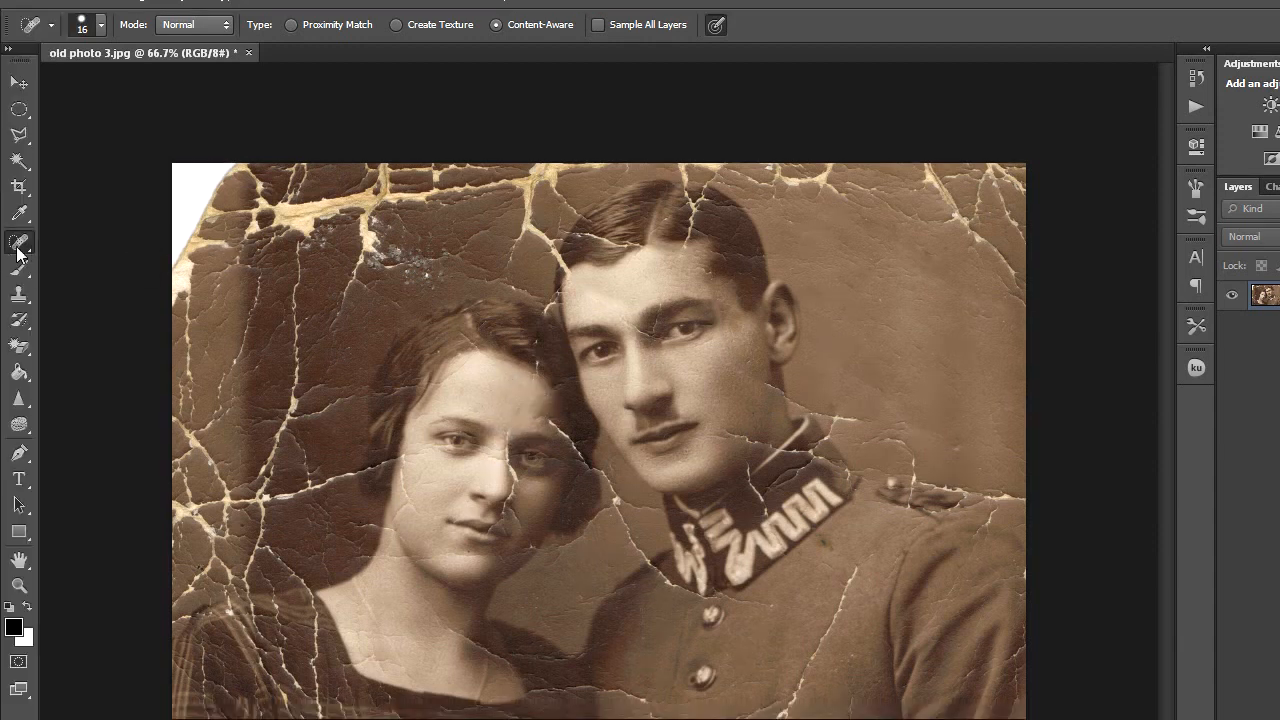
# - Patch the long diagonal crack on the front of the man's jacket using the Patch Tool and clear the selection
pyautogui.rightClick(21, 242)
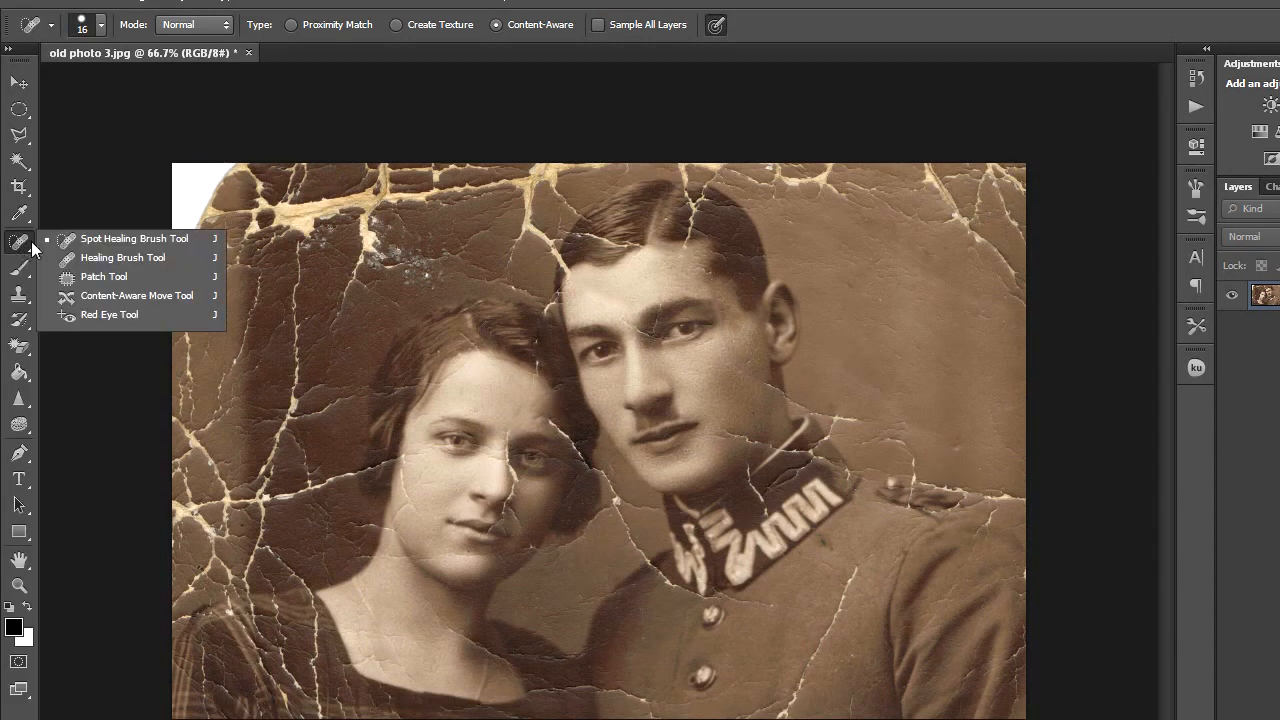
pyautogui.click(112, 278)
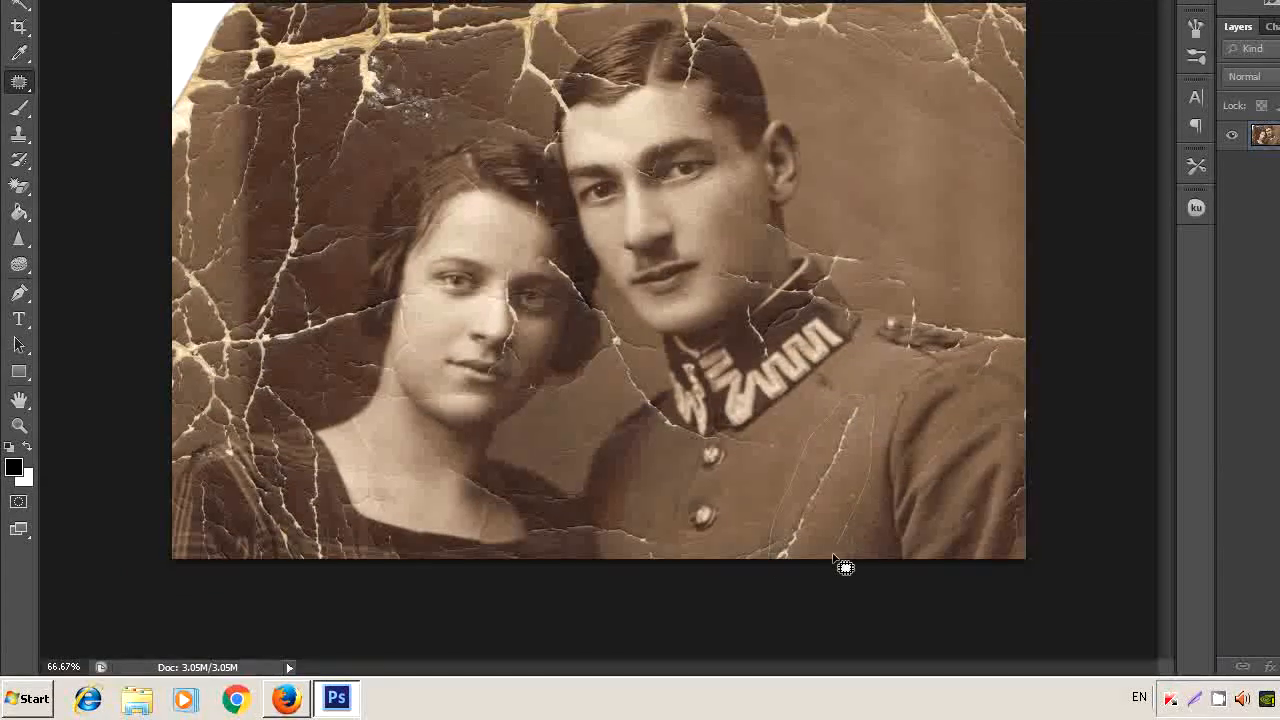
pyautogui.moveTo(780, 564)
pyautogui.mouseDown()
pyautogui.moveTo(828, 535)
pyautogui.moveTo(840, 490)
pyautogui.moveTo(821, 511)
pyautogui.mouseUp()
pyautogui.moveTo(848, 516); pyautogui.dragTo(795, 484)
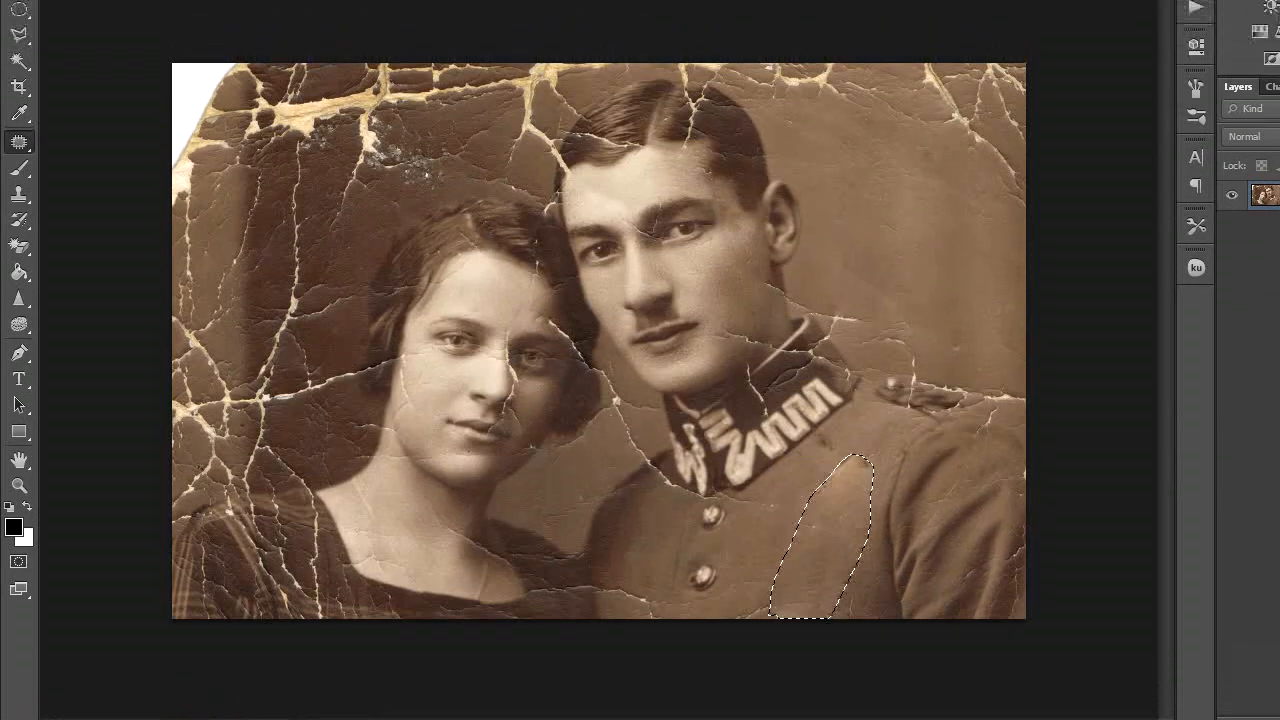
pyautogui.click(272, 13)
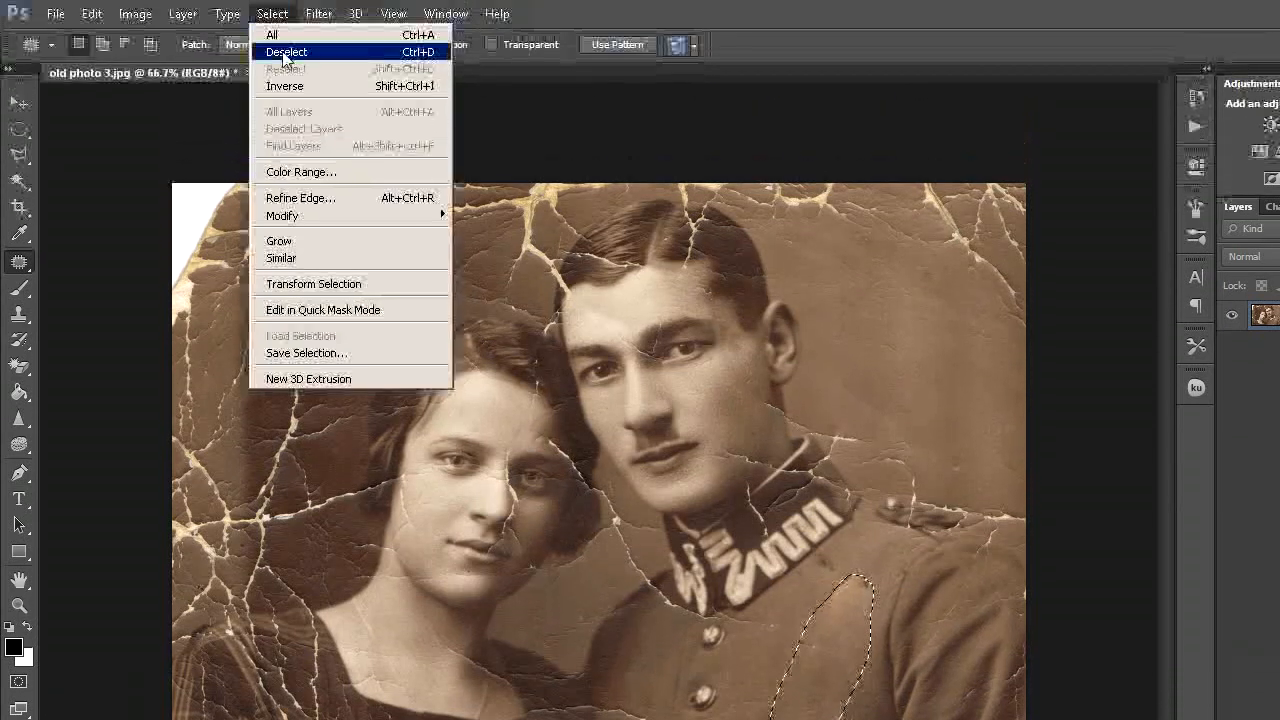
pyautogui.click(285, 49)
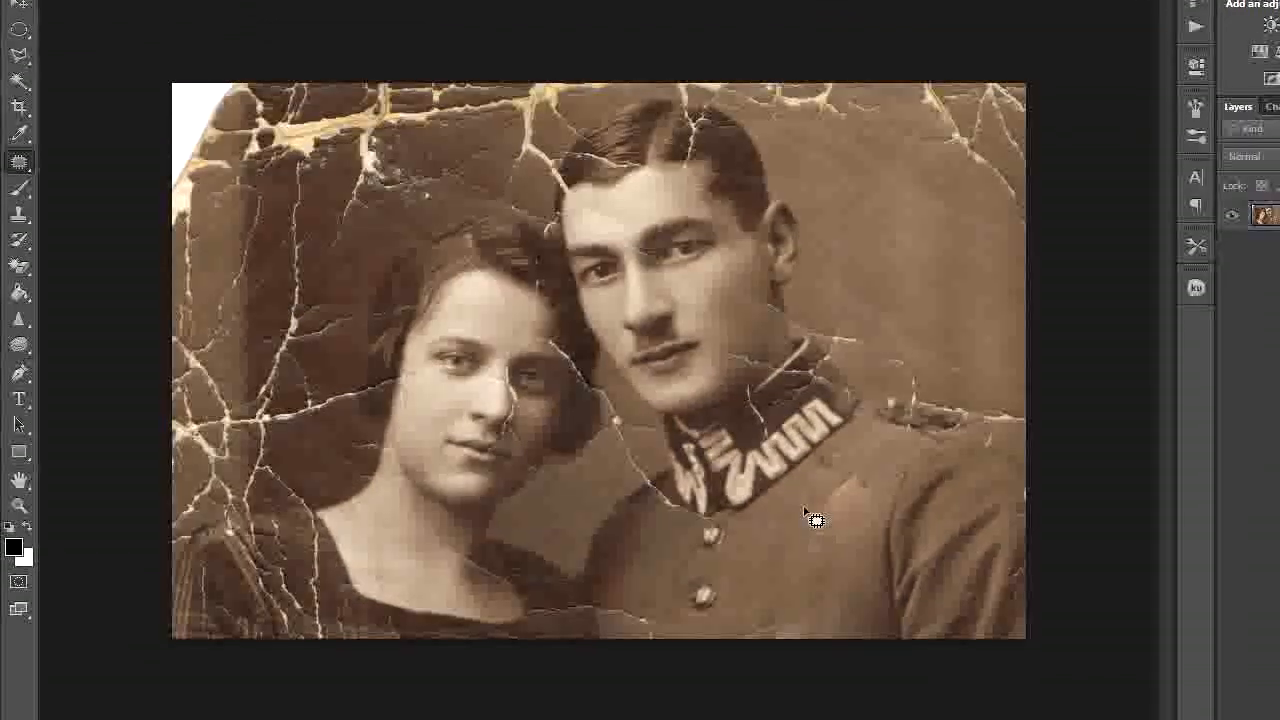
# - Patch the remaining blemish on the jacket's chest with clean fabric and deselect it
pyautogui.moveTo(820, 543)
pyautogui.mouseDown()
pyautogui.moveTo(811, 523)
pyautogui.moveTo(858, 517)
pyautogui.moveTo(857, 488)
pyautogui.moveTo(831, 490)
pyautogui.moveTo(800, 555)
pyautogui.moveTo(803, 527)
pyautogui.mouseUp()
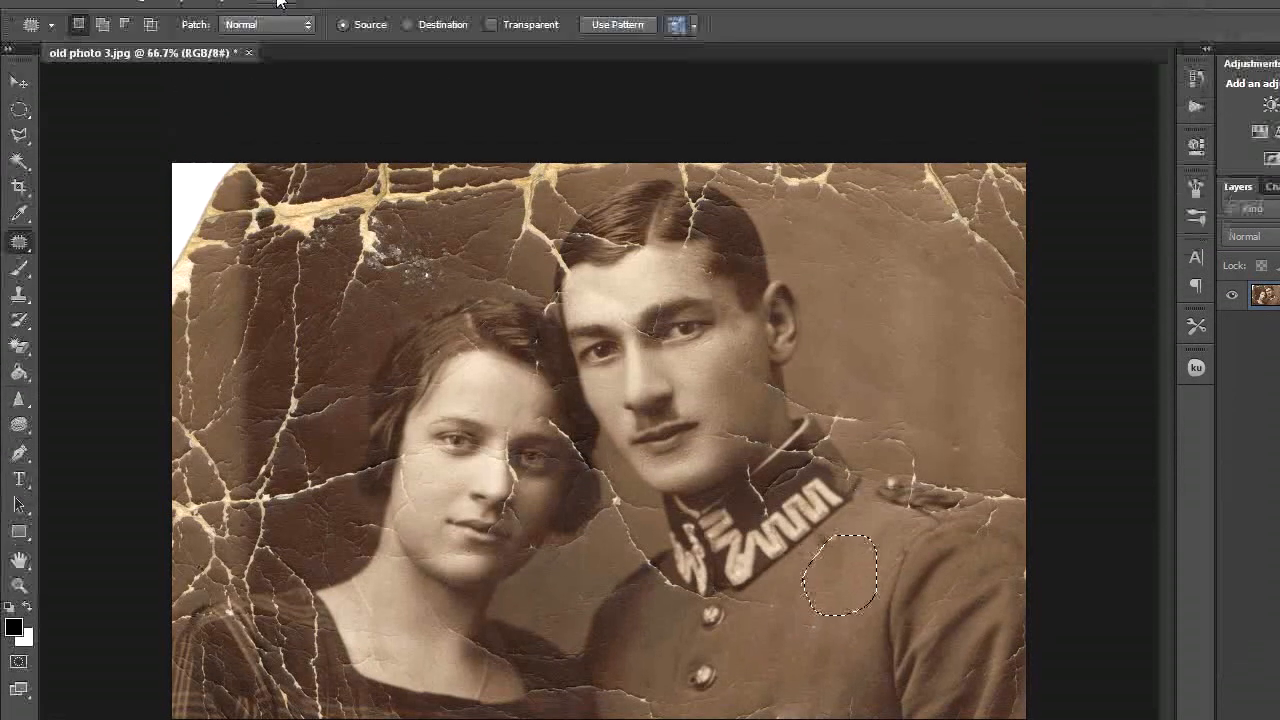
pyautogui.click(276, 1)
pyautogui.click(284, 32)
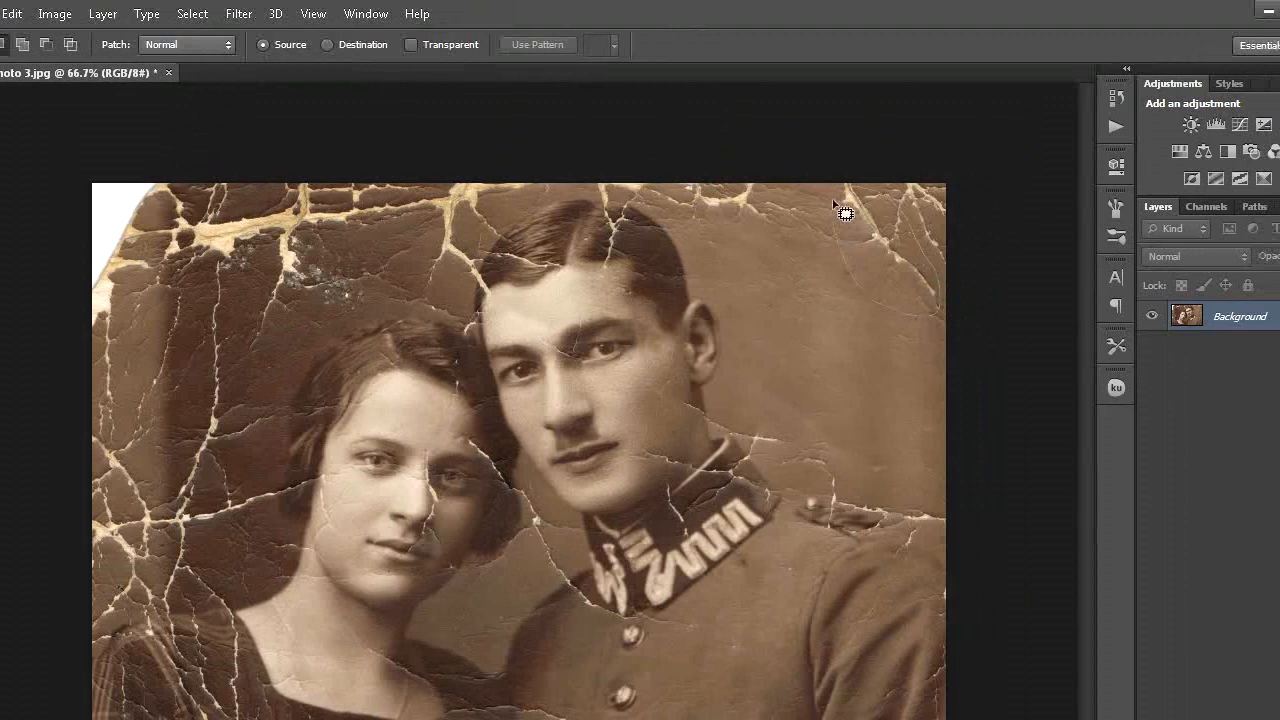
# - Patch the cracks in the photo's upper-right corner with clean background in two passes, deselecting after each
pyautogui.moveTo(873, 197)
pyautogui.mouseDown()
pyautogui.moveTo(851, 280)
pyautogui.moveTo(809, 343)
pyautogui.mouseUp()
pyautogui.hotkey('ctrl', 'd')
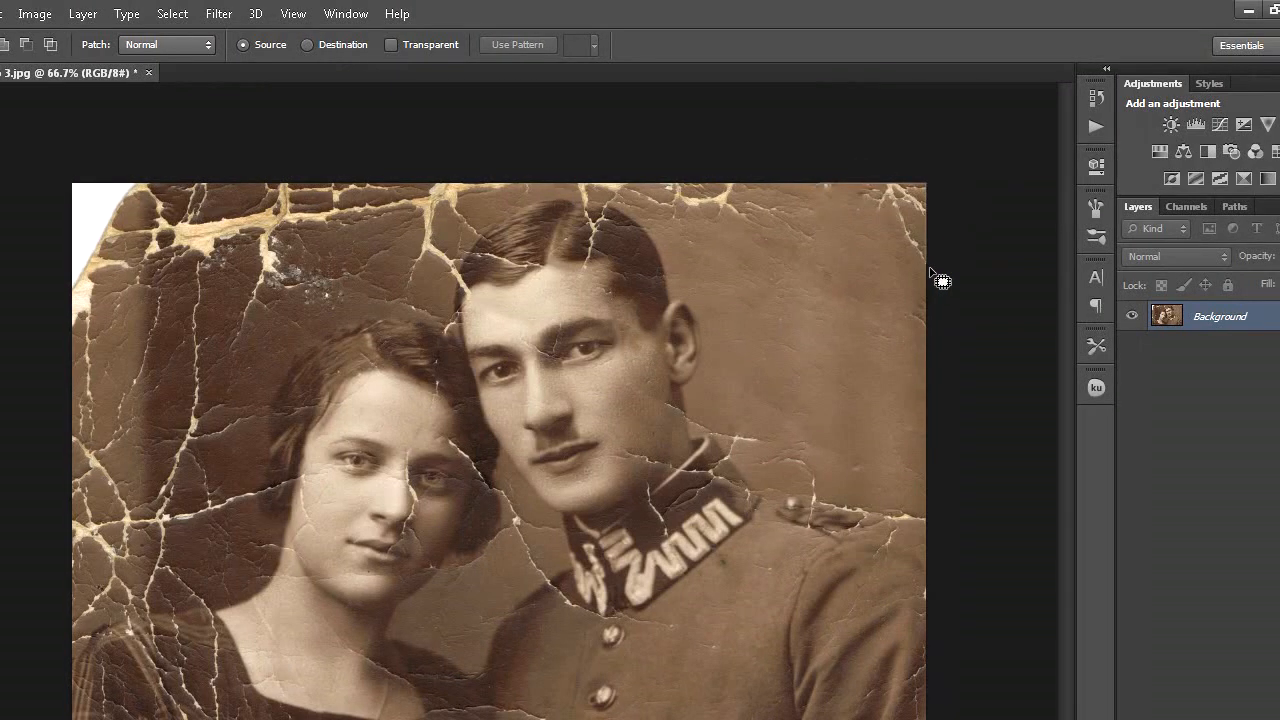
pyautogui.moveTo(897, 206); pyautogui.dragTo(824, 303)
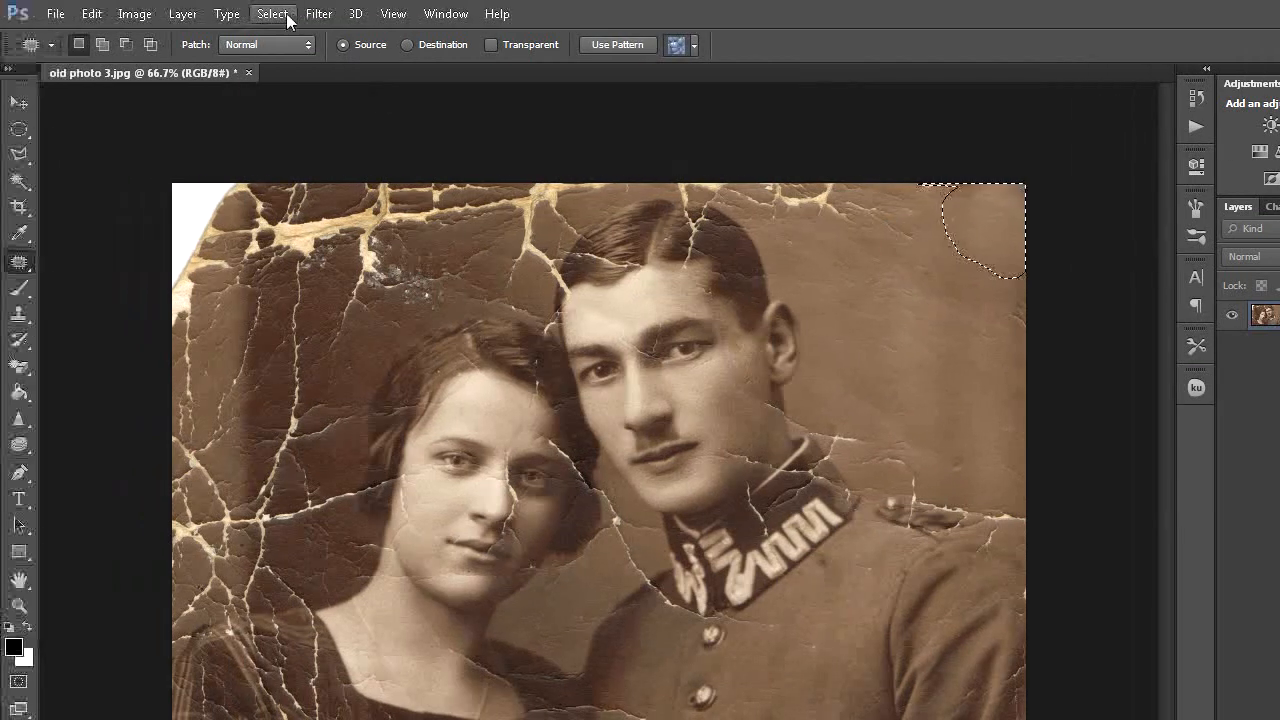
pyautogui.click(172, 13)
pyautogui.click(290, 52)
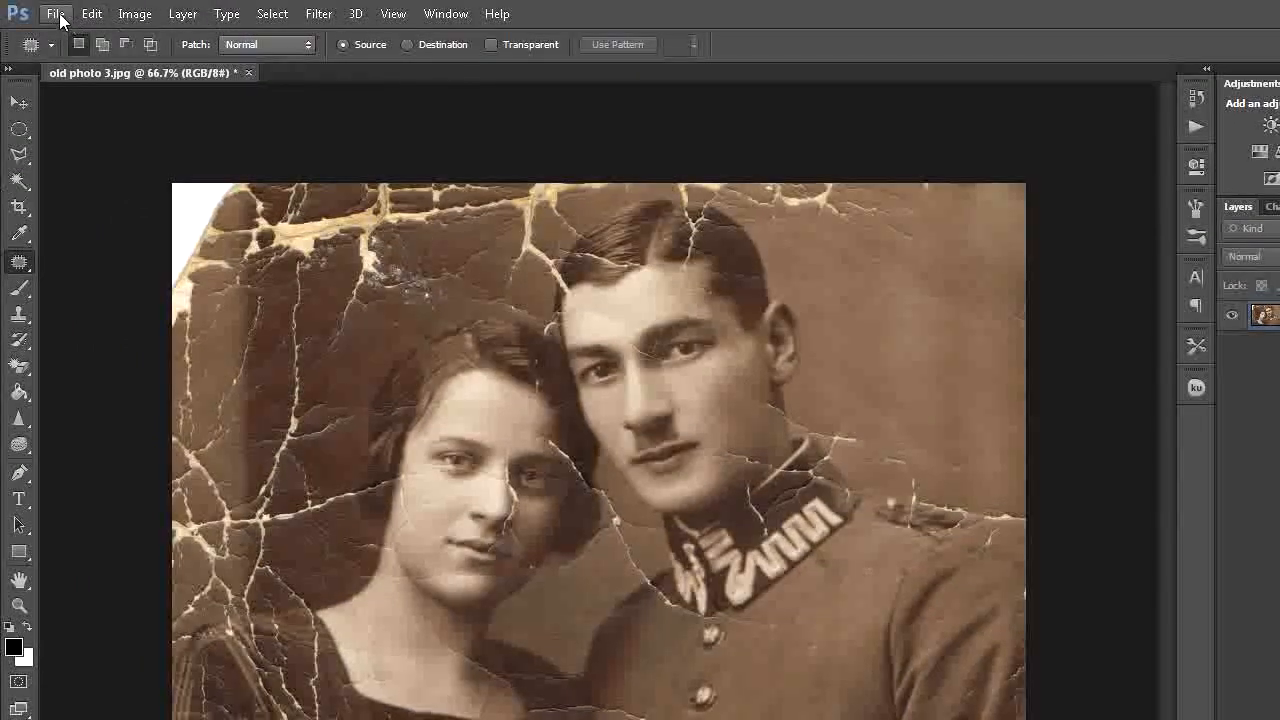
# - Revert the photo to its last saved version
pyautogui.click(57, 14)
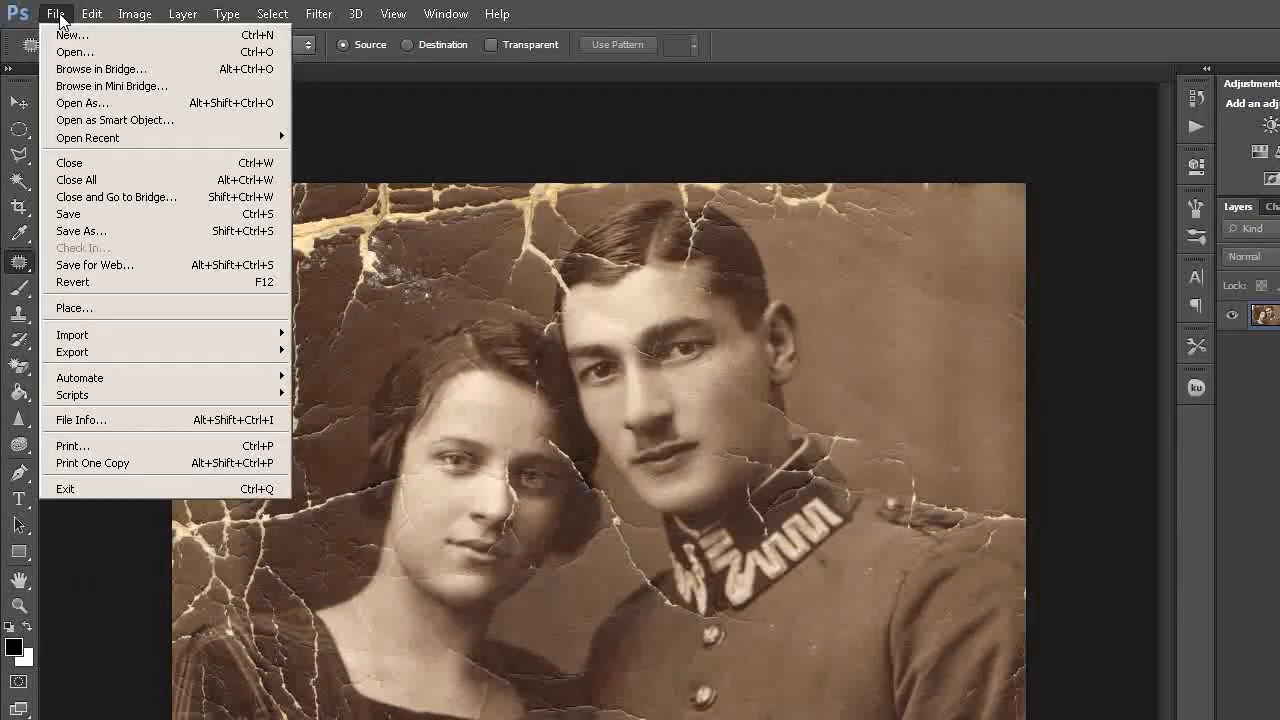
pyautogui.click(83, 284)
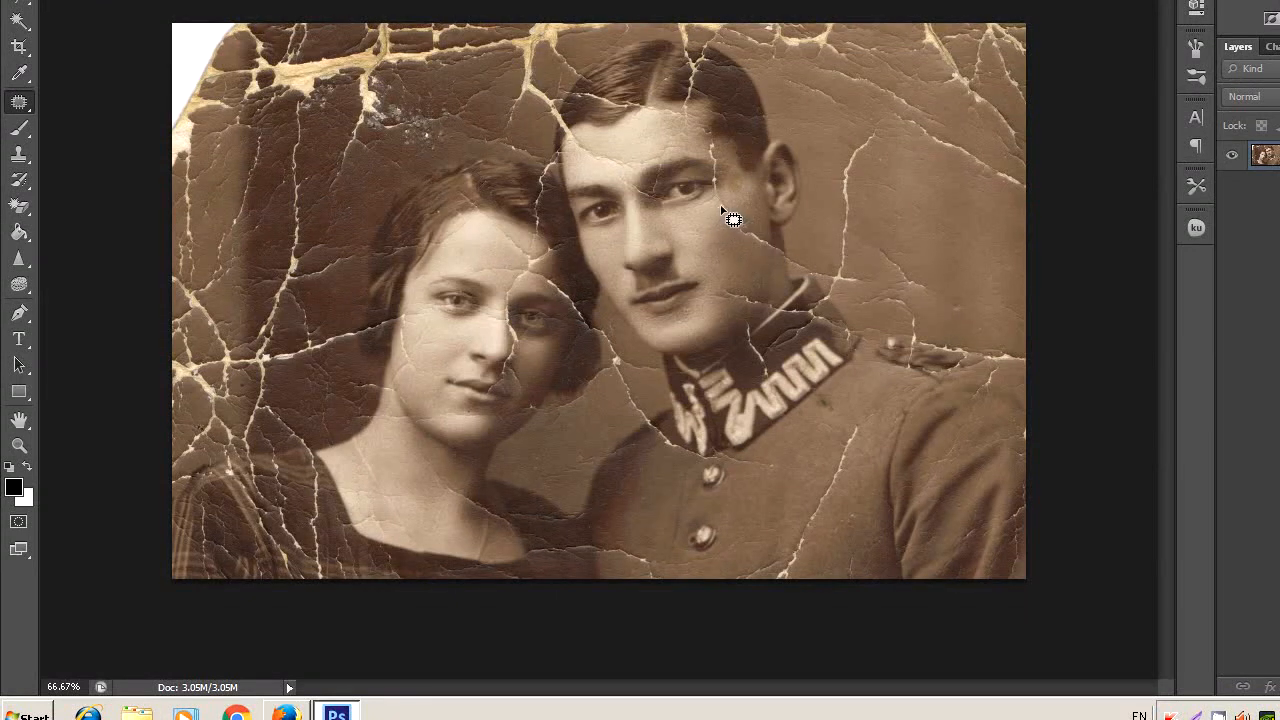
# - Patch the crack on the man's cheek and the vertical crack in the background beside his head, clearing the selection at the end
pyautogui.moveTo(728, 207)
pyautogui.mouseDown()
pyautogui.moveTo(748, 228)
pyautogui.moveTo(728, 259)
pyautogui.mouseUp()
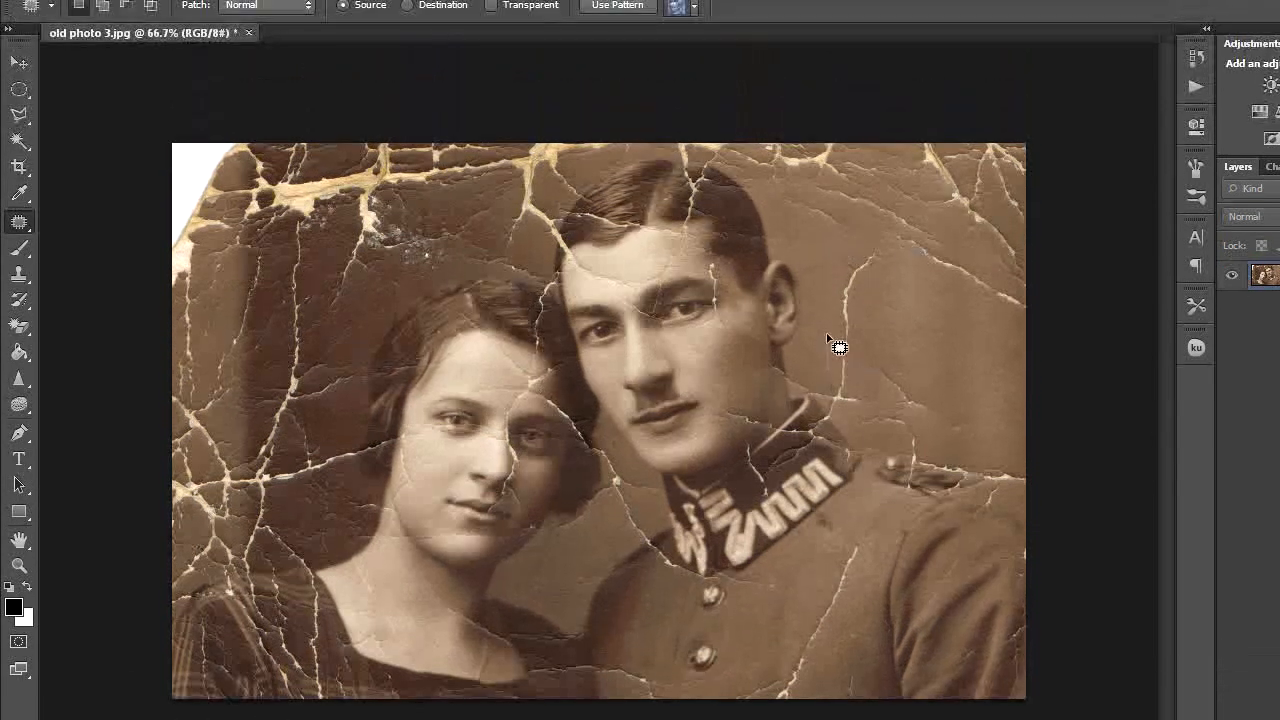
pyautogui.moveTo(829, 339)
pyautogui.mouseDown()
pyautogui.moveTo(842, 269)
pyautogui.moveTo(874, 241)
pyautogui.moveTo(888, 337)
pyautogui.mouseUp()
pyautogui.moveTo(831, 378); pyautogui.dragTo(843, 371)
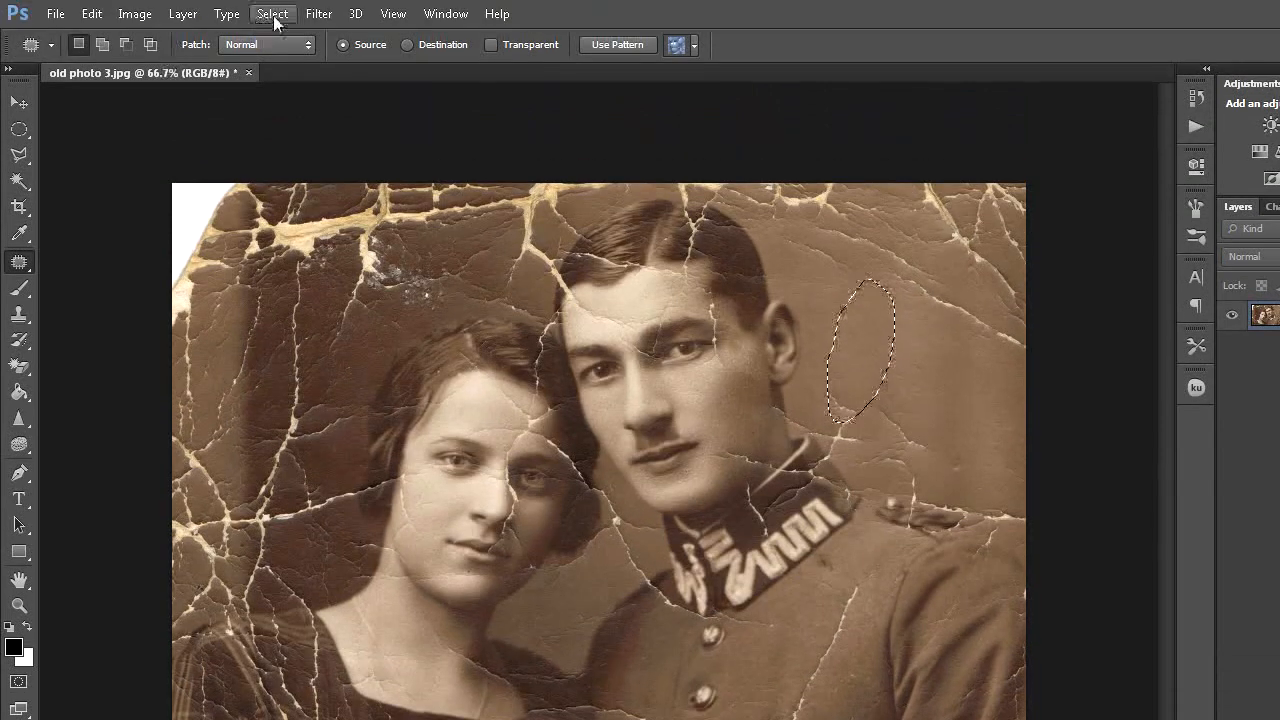
pyautogui.click(272, 14)
pyautogui.click(286, 53)
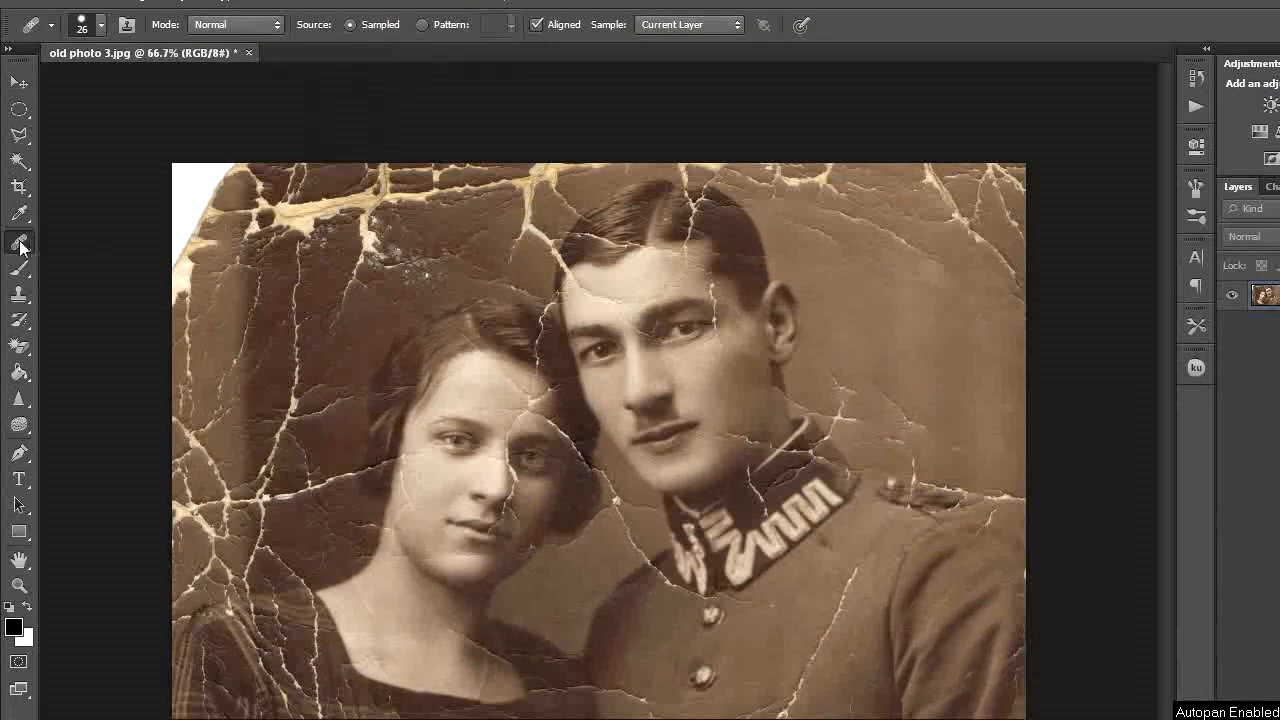
# - Use the Healing Brush with sampled clean background to remove the cracks above the man's shoulder
pyautogui.rightClick(20, 246)
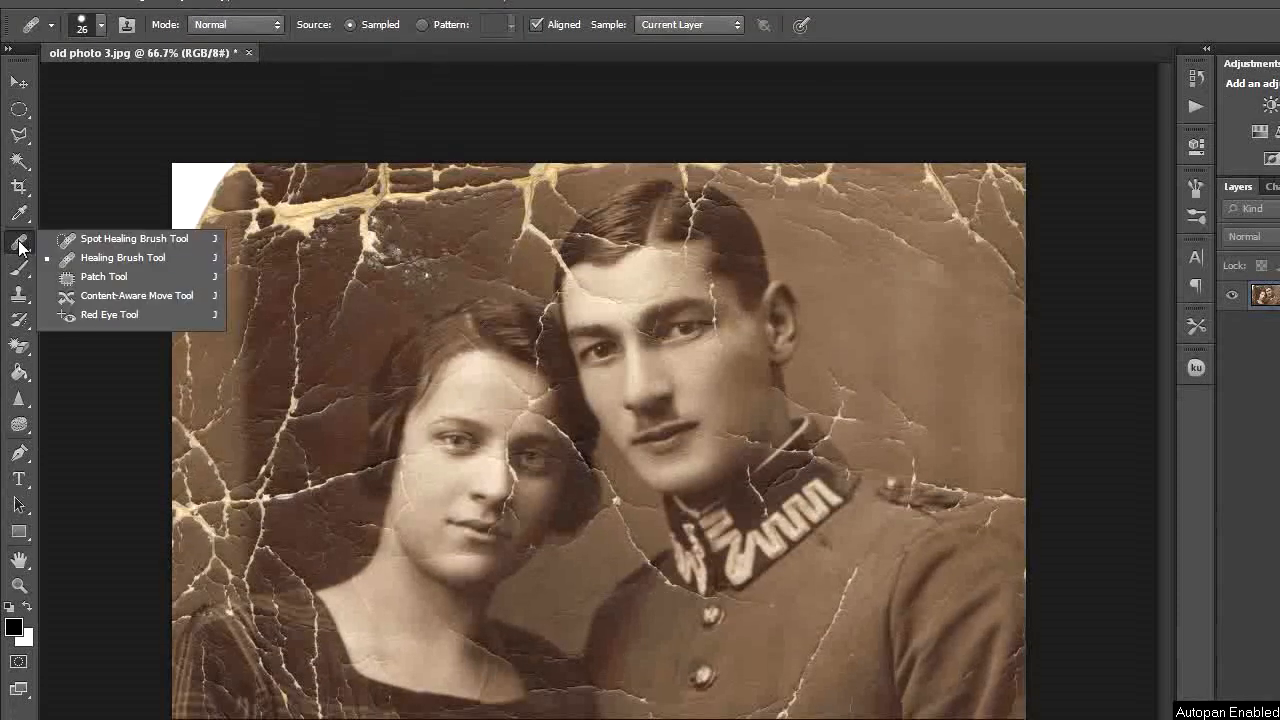
pyautogui.click(111, 261)
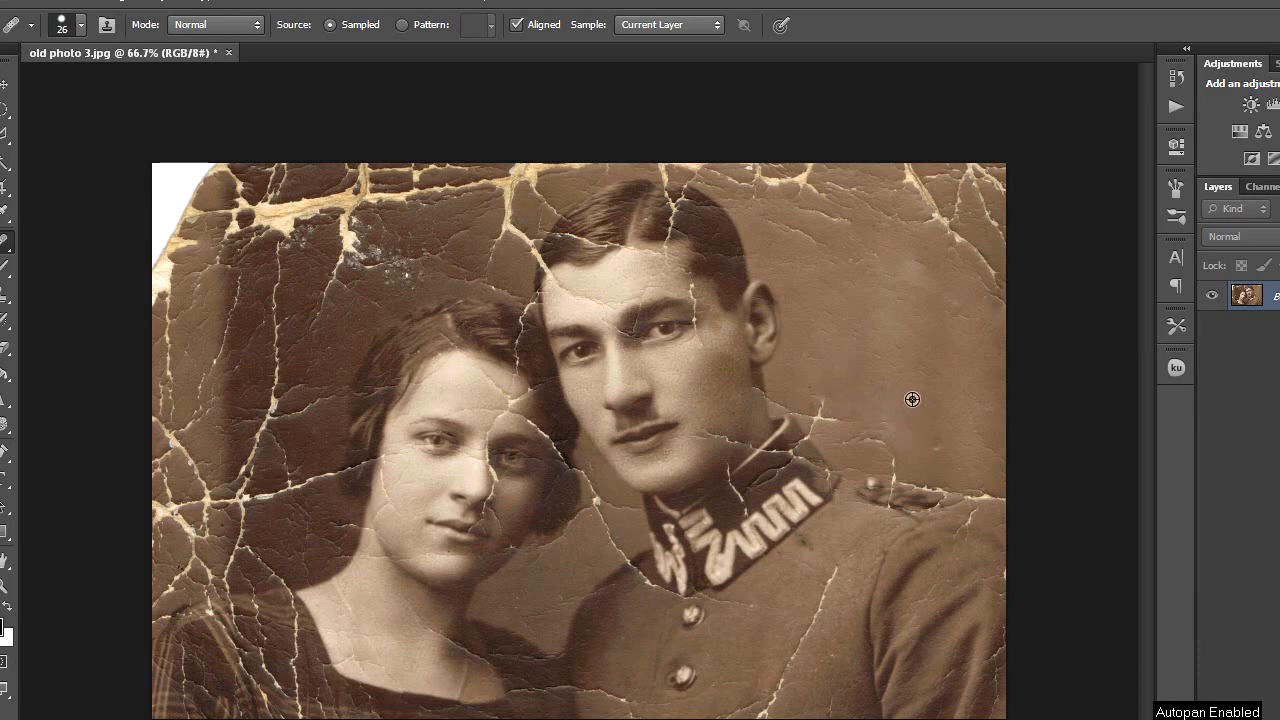
pyautogui.keyDown('alt'); pyautogui.click(875, 444); pyautogui.keyUp('alt')
pyautogui.moveTo(811, 420); pyautogui.dragTo(839, 429)
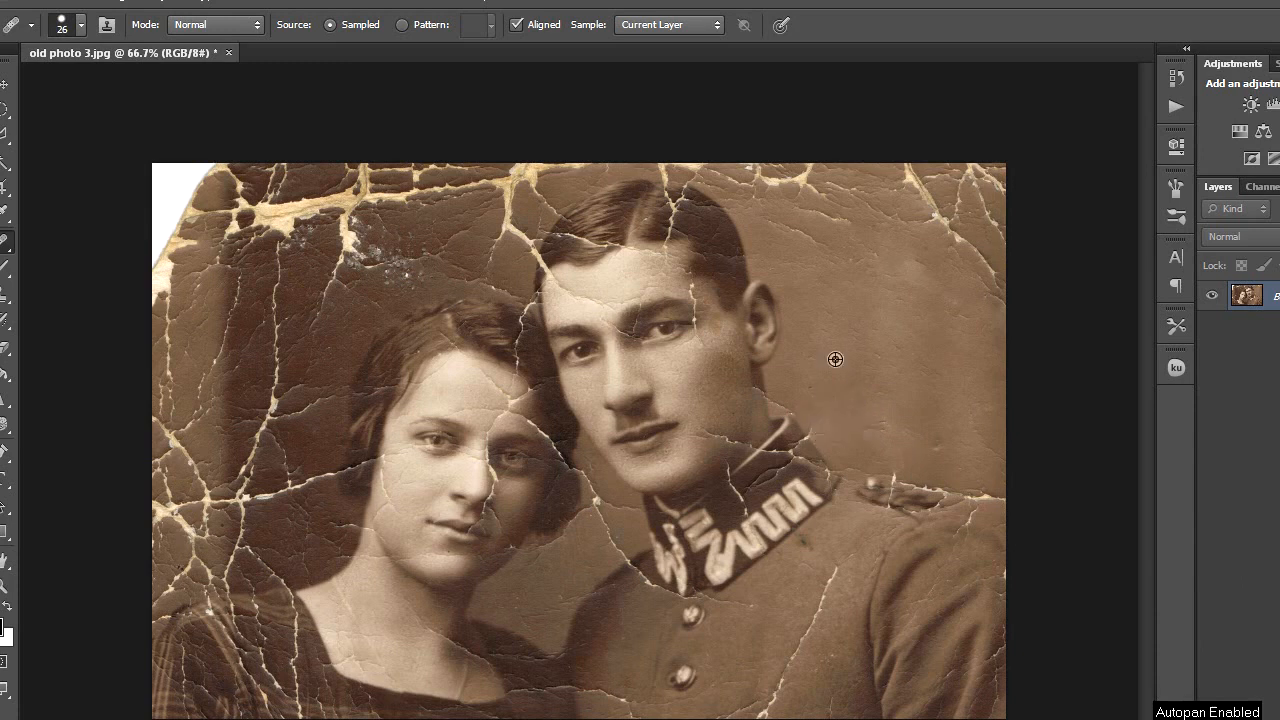
# - Sample clean background and heal the diagonal cracks near the photo's upper-right corner
pyautogui.keyDown('alt'); pyautogui.click(915, 263); pyautogui.keyUp('alt')
pyautogui.moveTo(955, 240); pyautogui.dragTo(1008, 294)
pyautogui.keyDown('alt'); pyautogui.click(937, 255); pyautogui.keyUp('alt')
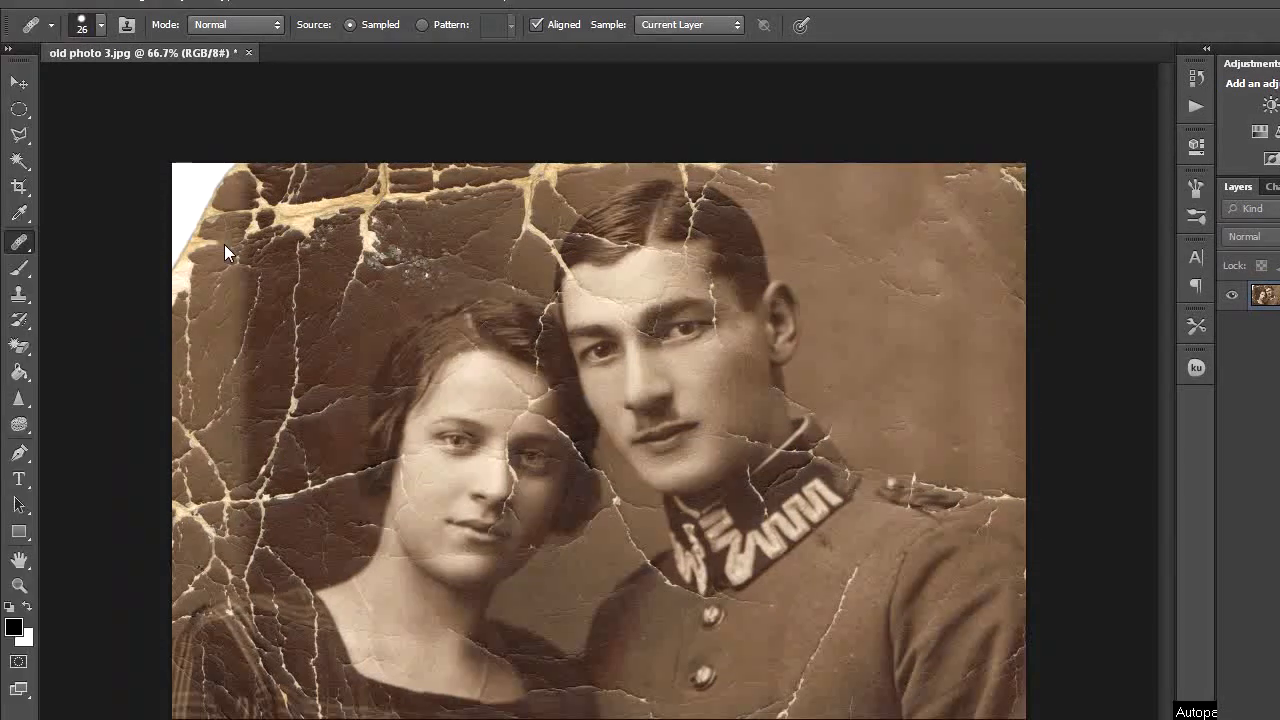
# - Cover the diagonal crack on the jacket front with clean fabric using the Content-Aware Move Tool and deselect
pyautogui.click(22, 245)
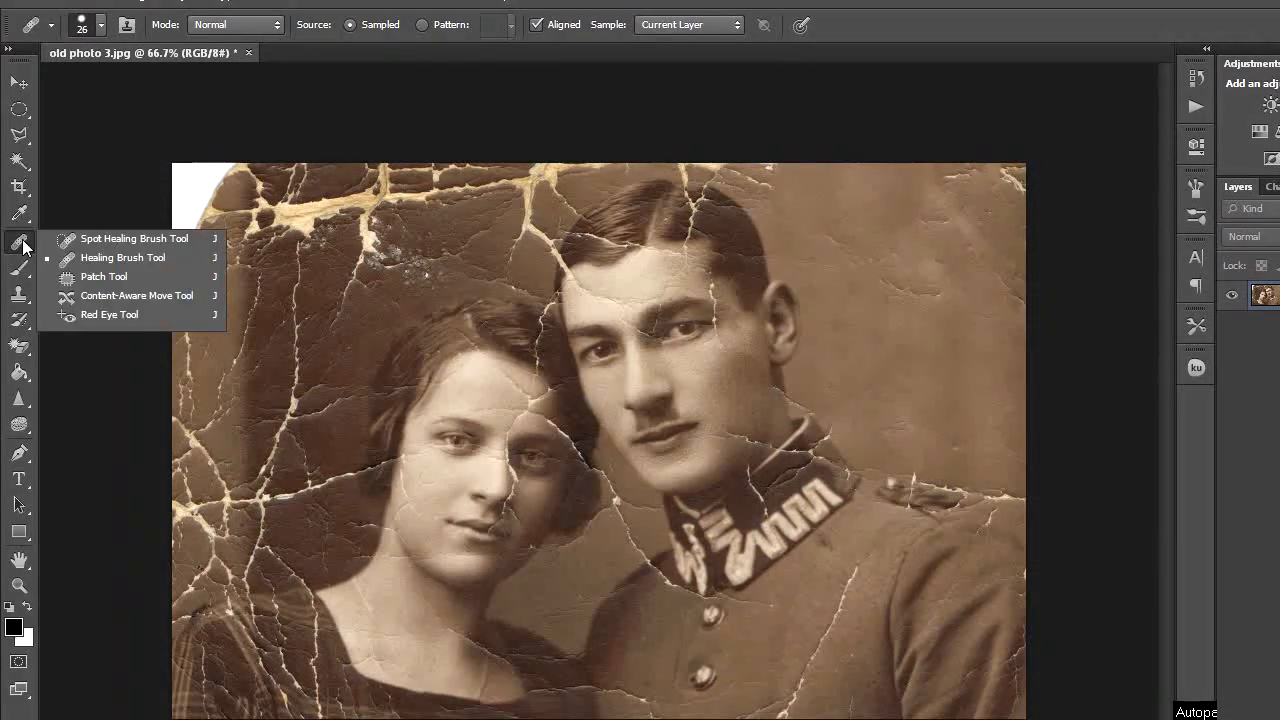
pyautogui.click(139, 296)
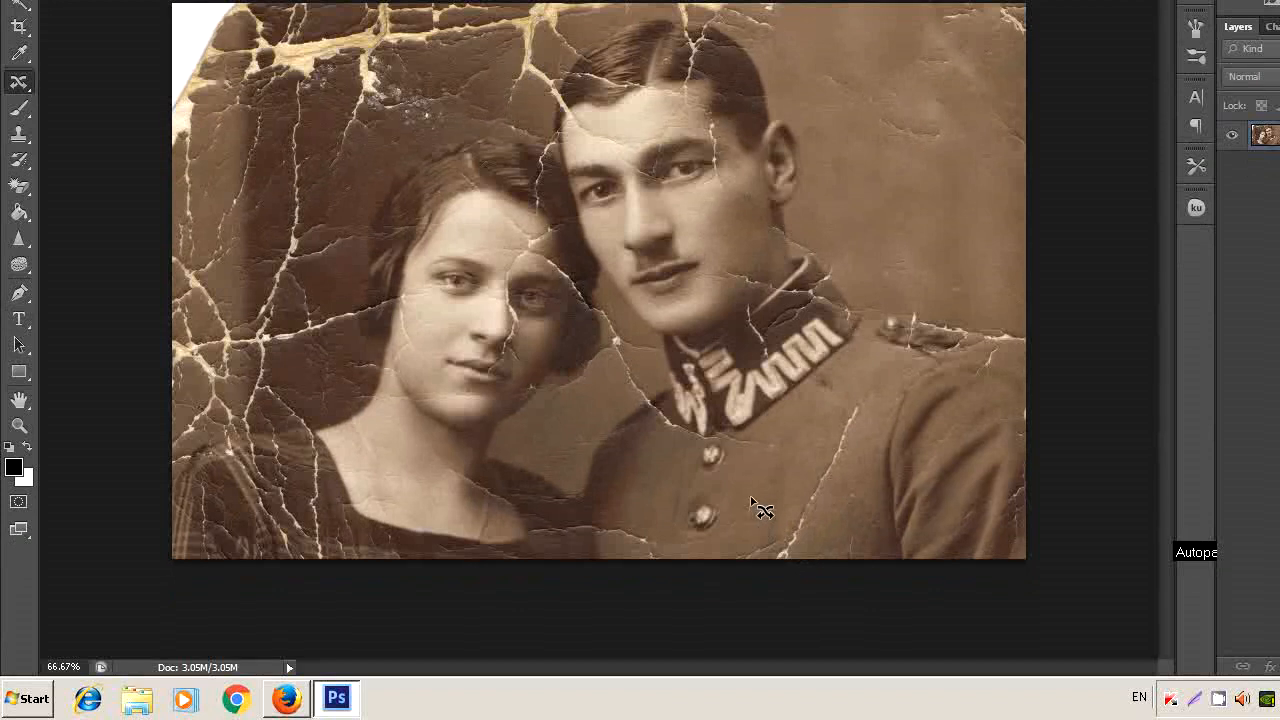
pyautogui.moveTo(751, 498)
pyautogui.mouseDown()
pyautogui.moveTo(763, 434)
pyautogui.moveTo(836, 382)
pyautogui.mouseUp()
pyautogui.moveTo(831, 439)
pyautogui.mouseDown()
pyautogui.moveTo(794, 494)
pyautogui.moveTo(760, 520)
pyautogui.moveTo(749, 509)
pyautogui.mouseUp()
pyautogui.moveTo(776, 460)
pyautogui.mouseDown()
pyautogui.moveTo(810, 473)
pyautogui.moveTo(789, 463)
pyautogui.mouseUp()
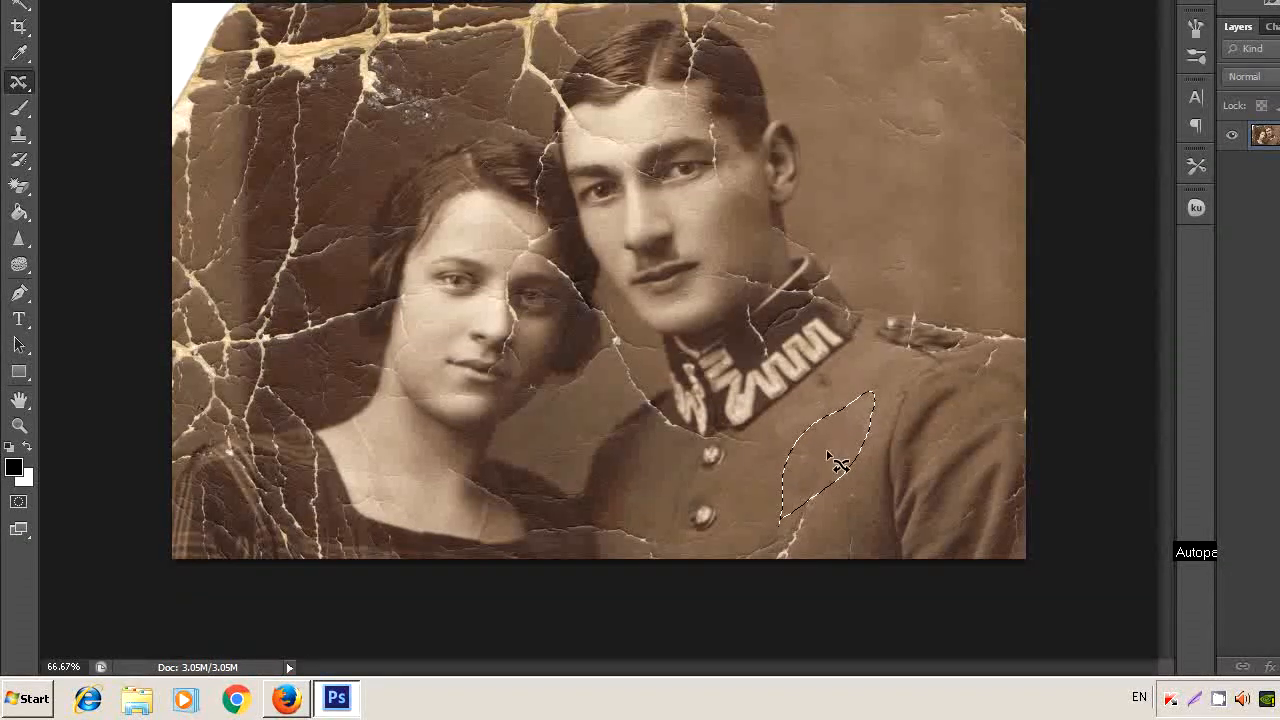
pyautogui.moveTo(828, 455); pyautogui.dragTo(813, 515)
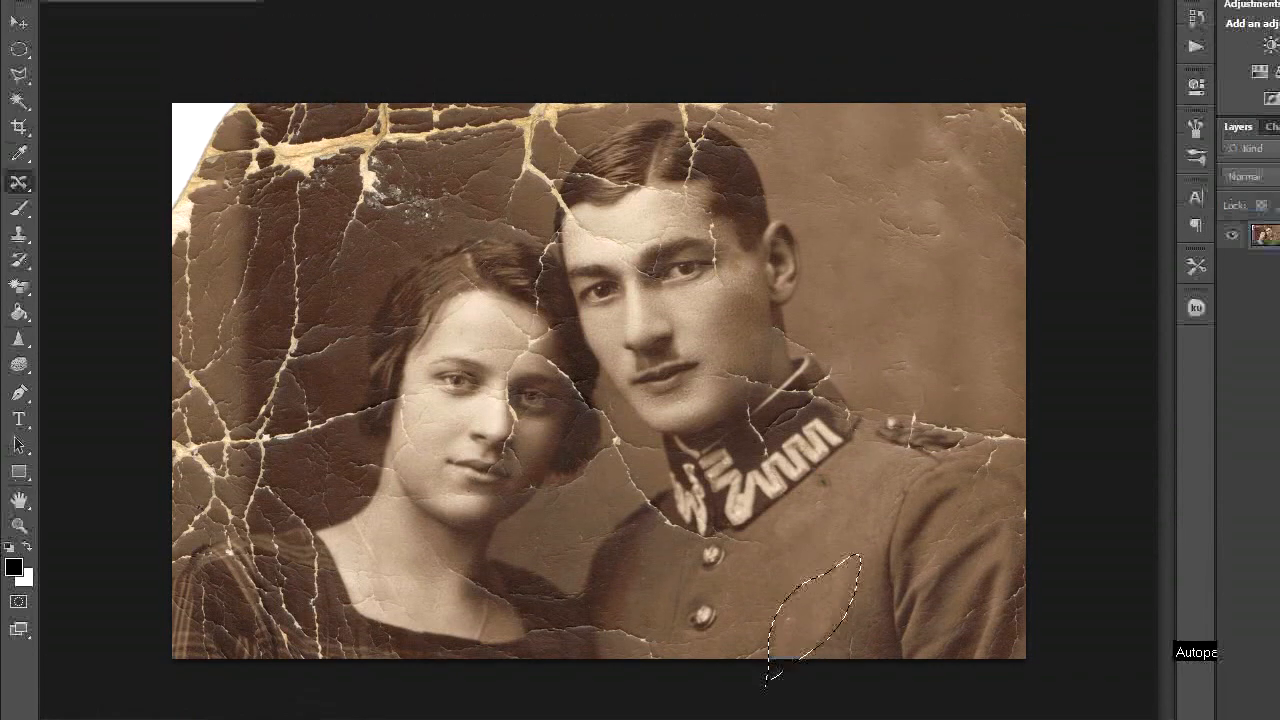
pyautogui.click(270, 2)
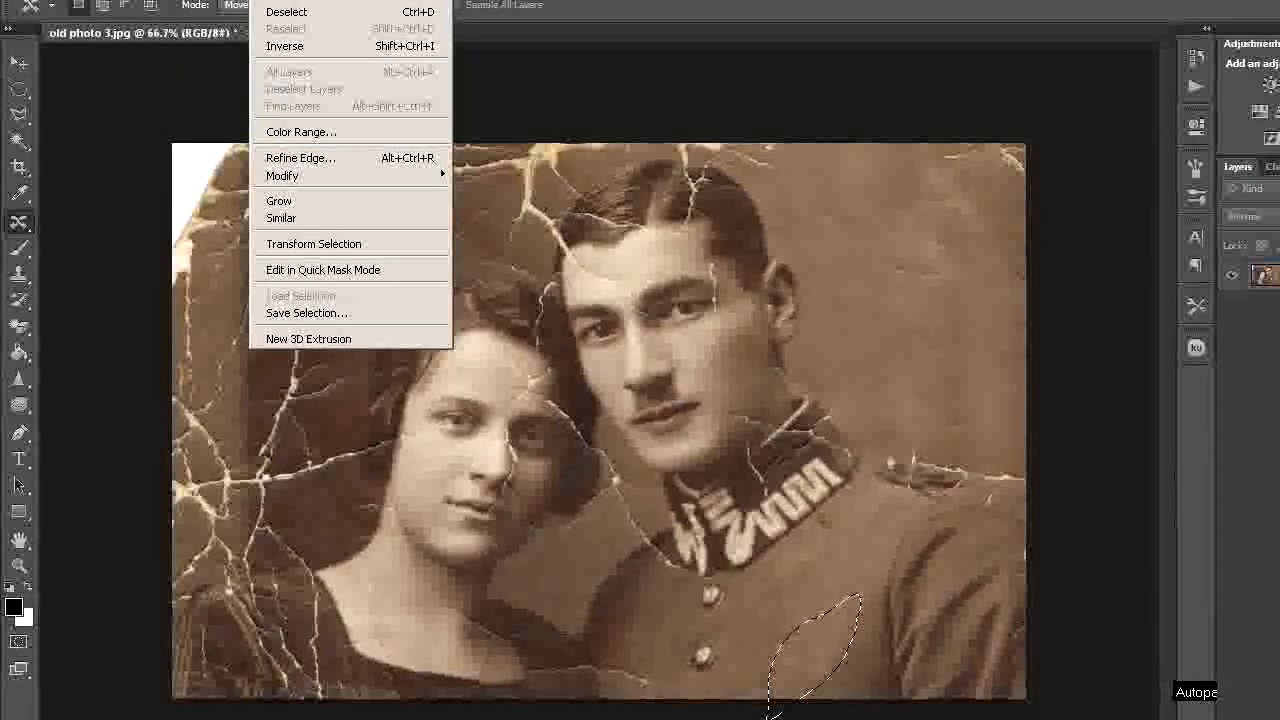
pyautogui.click(287, 11)
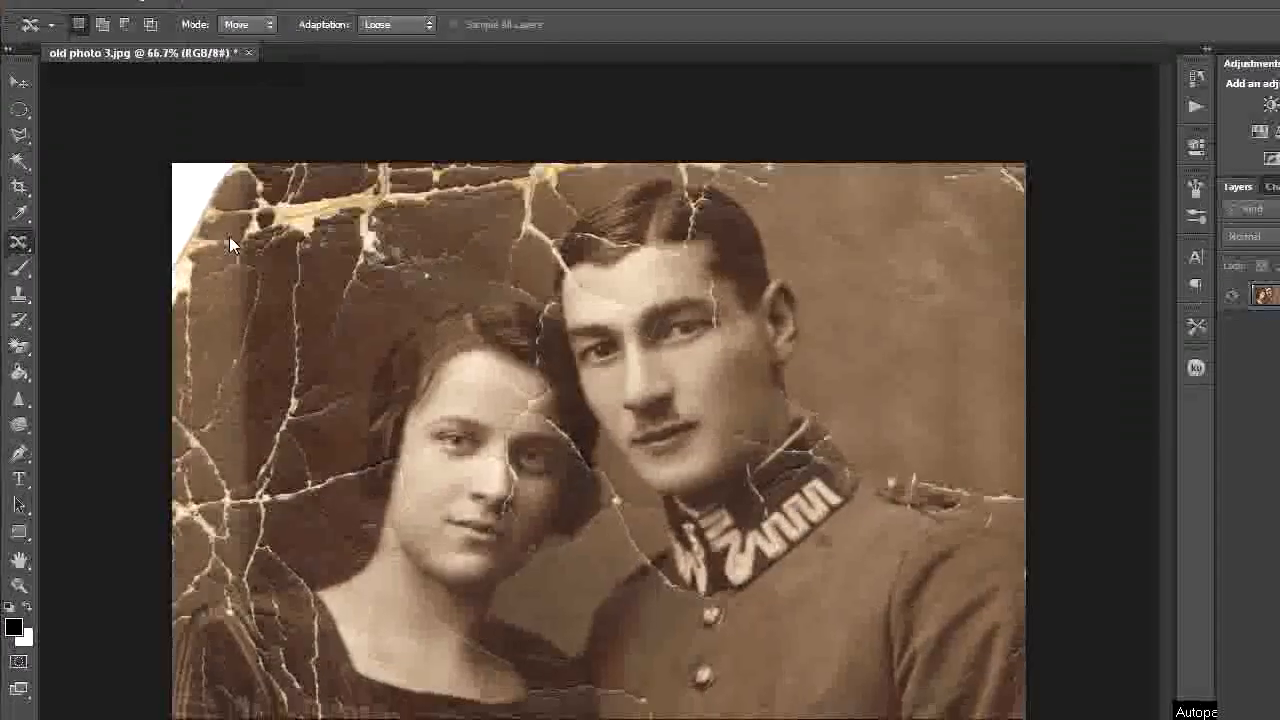
# - Cover the yellowed cracks near the photo's upper-left edge with background moved by the Content-Aware Move Tool and deselect
pyautogui.moveTo(320, 338)
pyautogui.mouseDown()
pyautogui.moveTo(390, 323)
pyautogui.moveTo(341, 384)
pyautogui.moveTo(319, 376)
pyautogui.moveTo(319, 356)
pyautogui.moveTo(354, 320)
pyautogui.moveTo(377, 231)
pyautogui.moveTo(418, 205)
pyautogui.moveTo(536, 194)
pyautogui.moveTo(435, 185)
pyautogui.moveTo(388, 206)
pyautogui.moveTo(405, 183)
pyautogui.moveTo(387, 204)
pyautogui.moveTo(418, 248)
pyautogui.moveTo(318, 235)
pyautogui.moveTo(300, 198)
pyautogui.mouseUp()
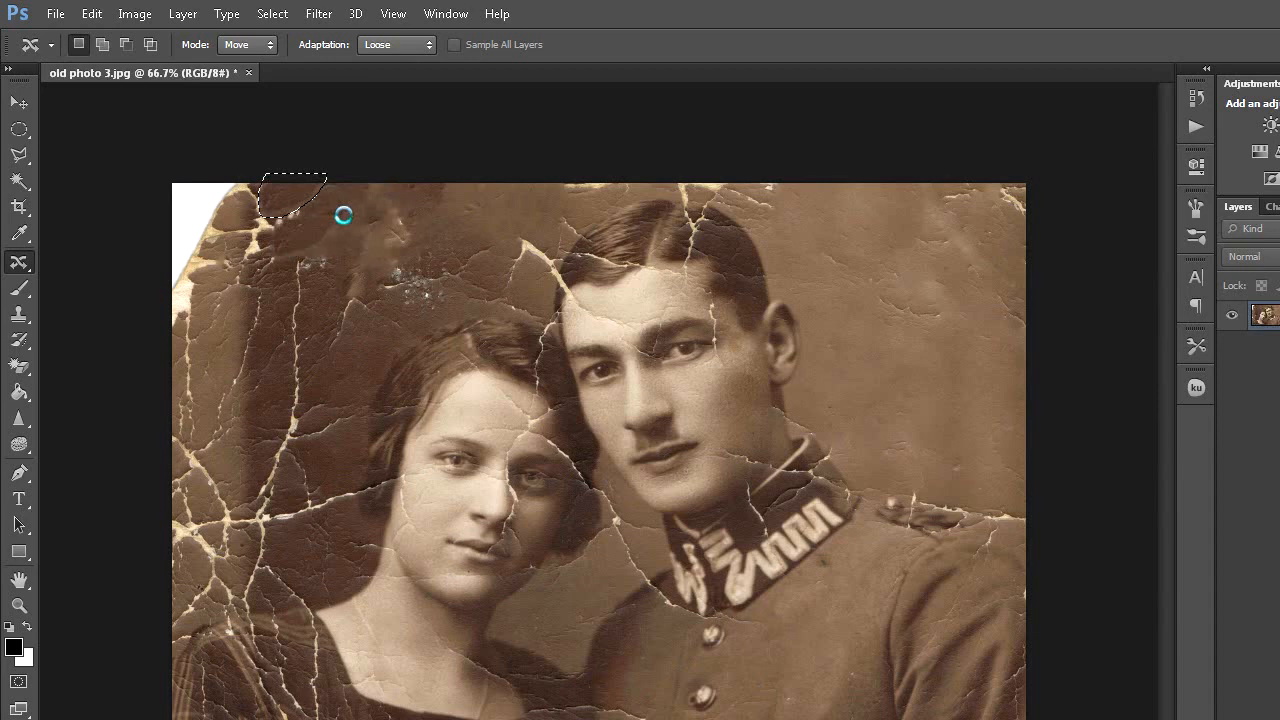
pyautogui.click(272, 14)
pyautogui.click(290, 49)
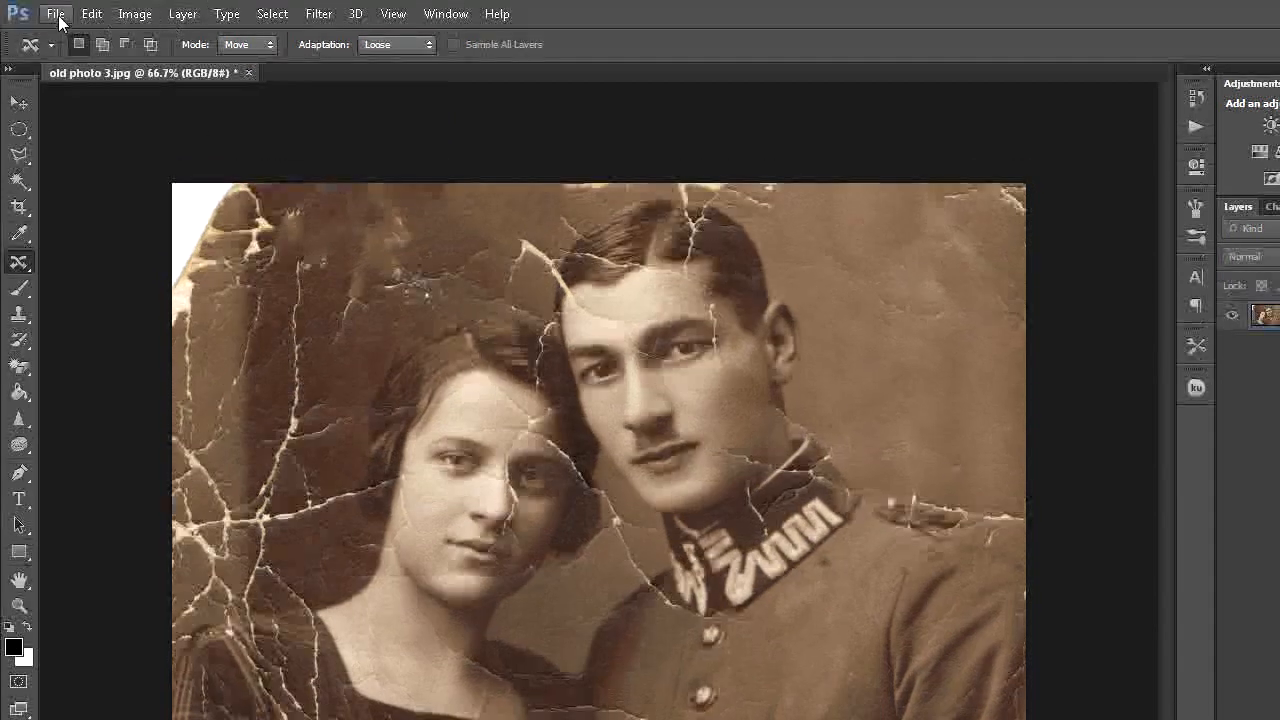
# - Revert old photo 3.jpg to its last saved version
pyautogui.click(54, 14)
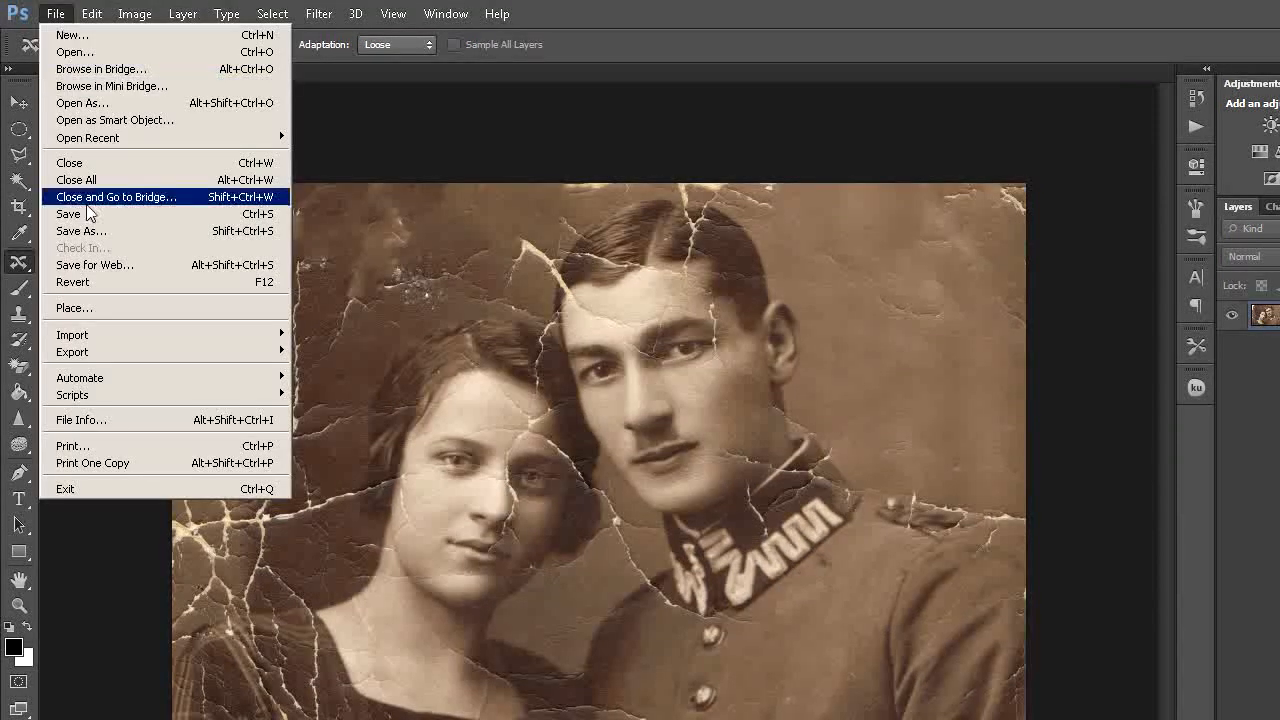
pyautogui.click(79, 282)
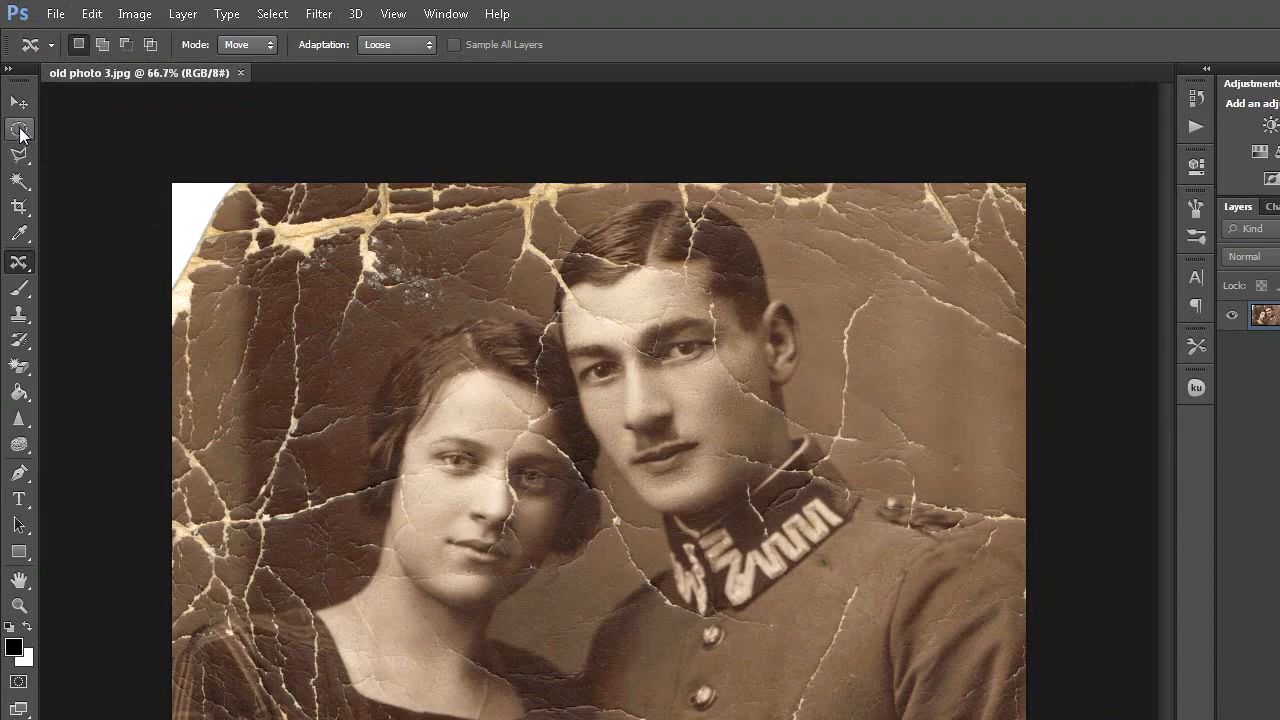
# - Select the vertical background crack beside the man's ear with the Rectangular Marquee and transform the selection to 136.21% width and 133.55% height
pyautogui.click(20, 131)
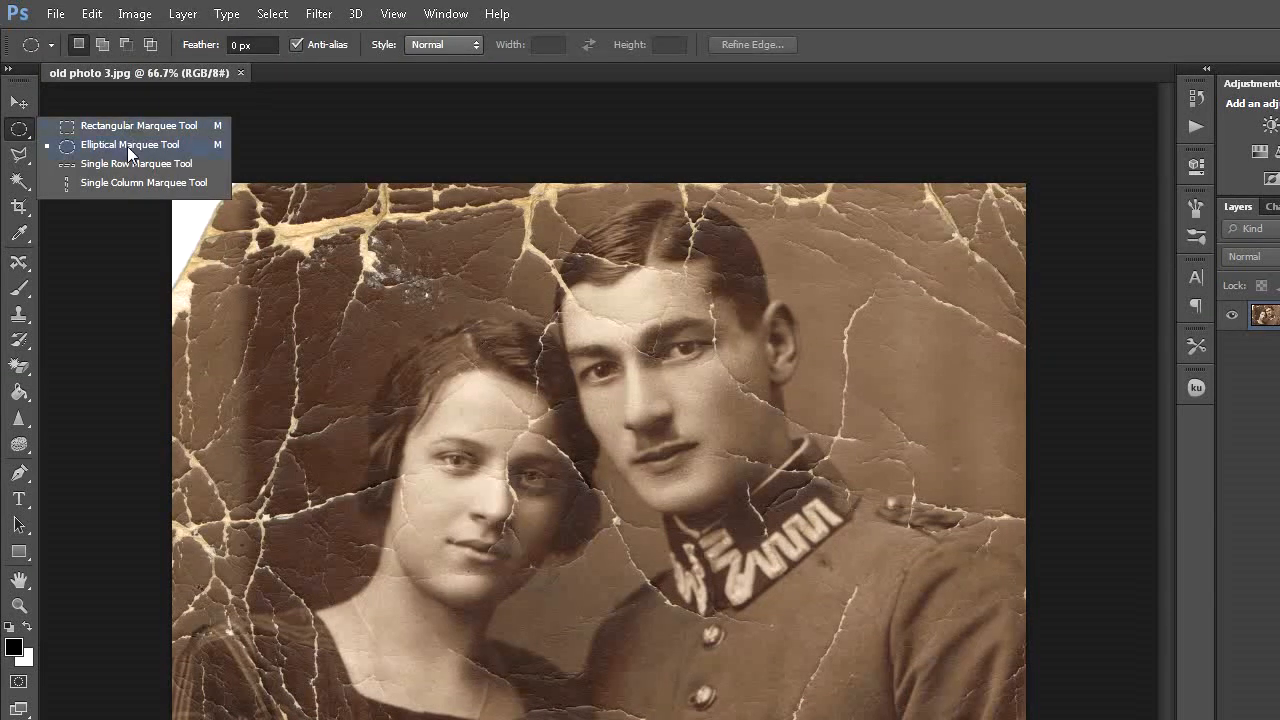
pyautogui.click(141, 125)
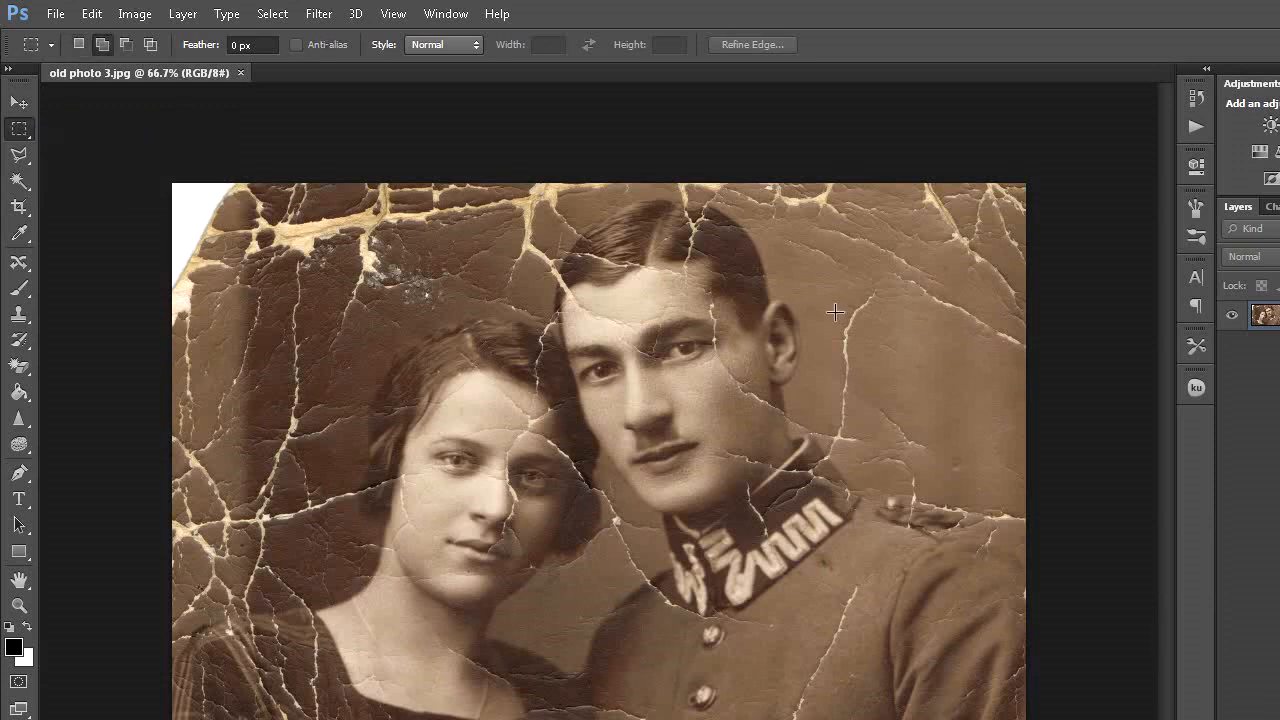
pyautogui.moveTo(844, 284); pyautogui.dragTo(883, 386)
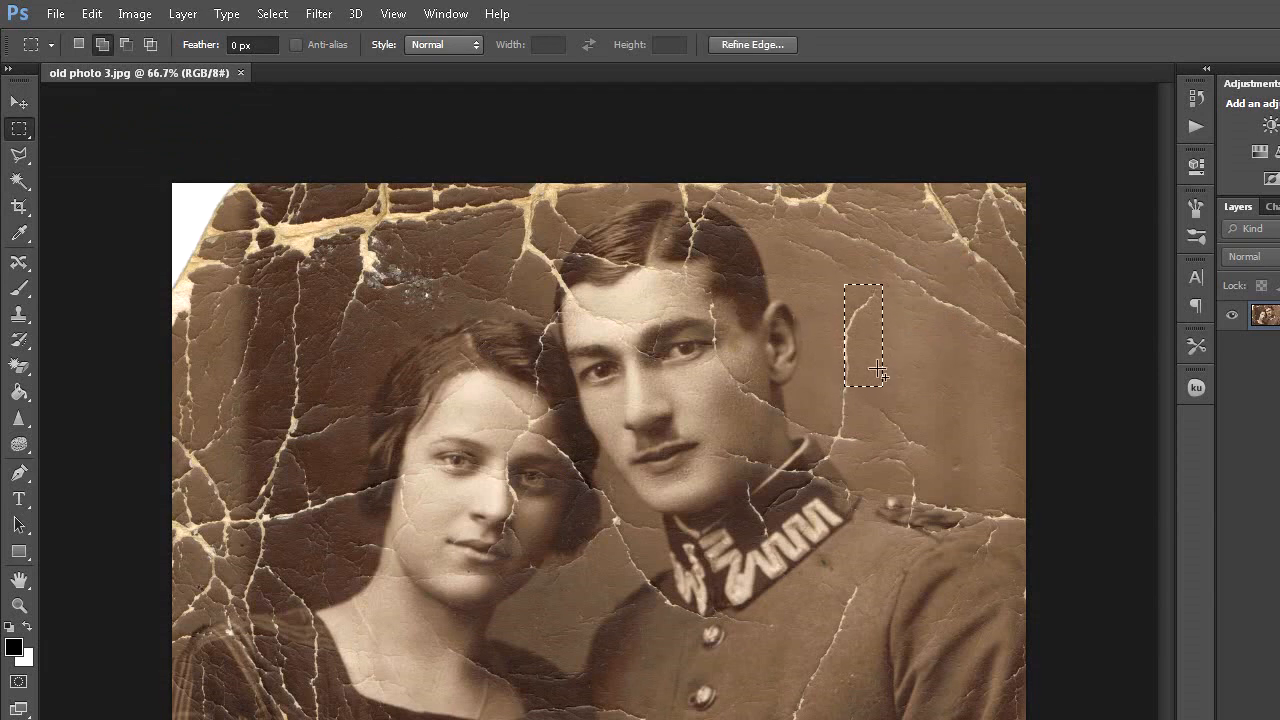
pyautogui.rightClick(863, 359)
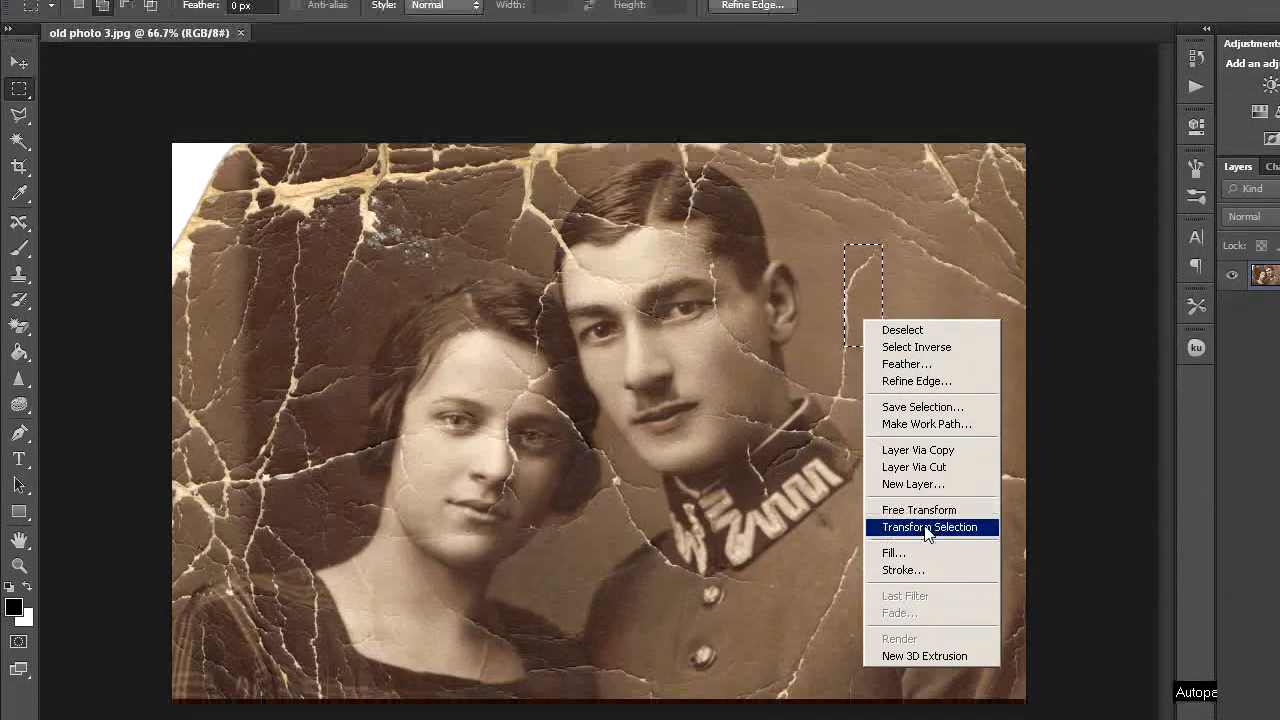
pyautogui.click(927, 527)
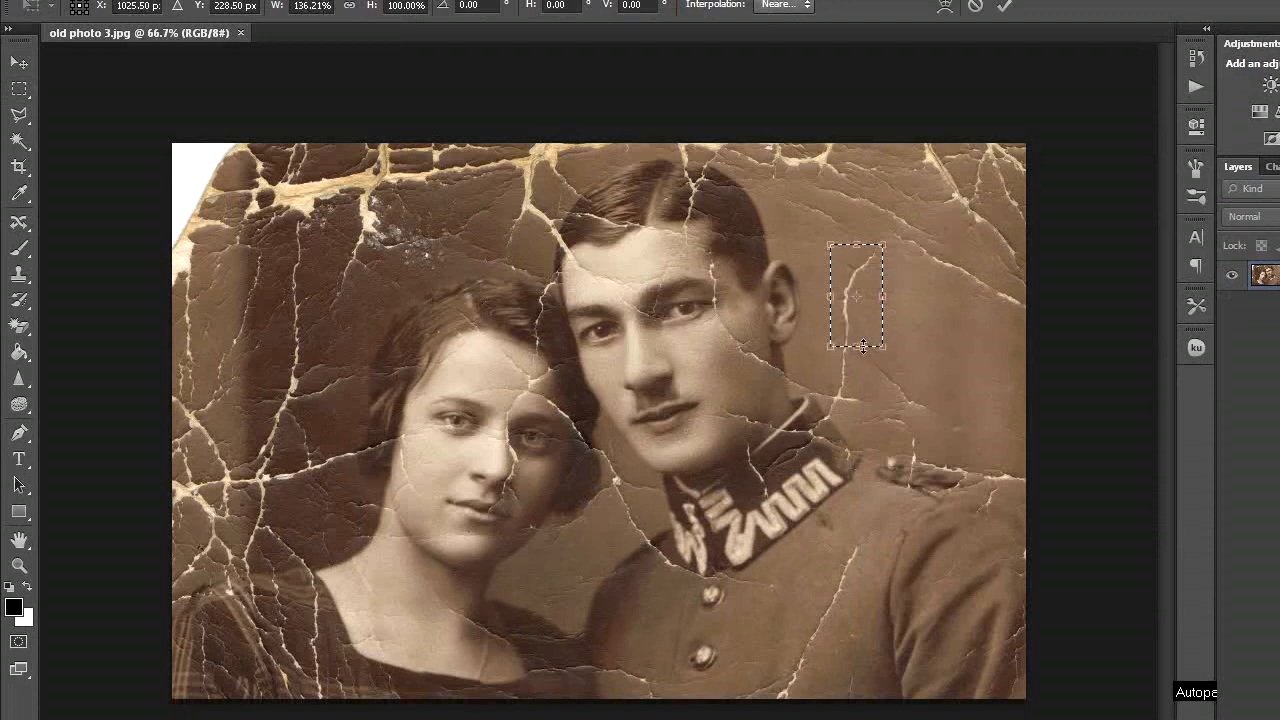
pyautogui.moveTo(858, 357); pyautogui.dragTo(858, 376)
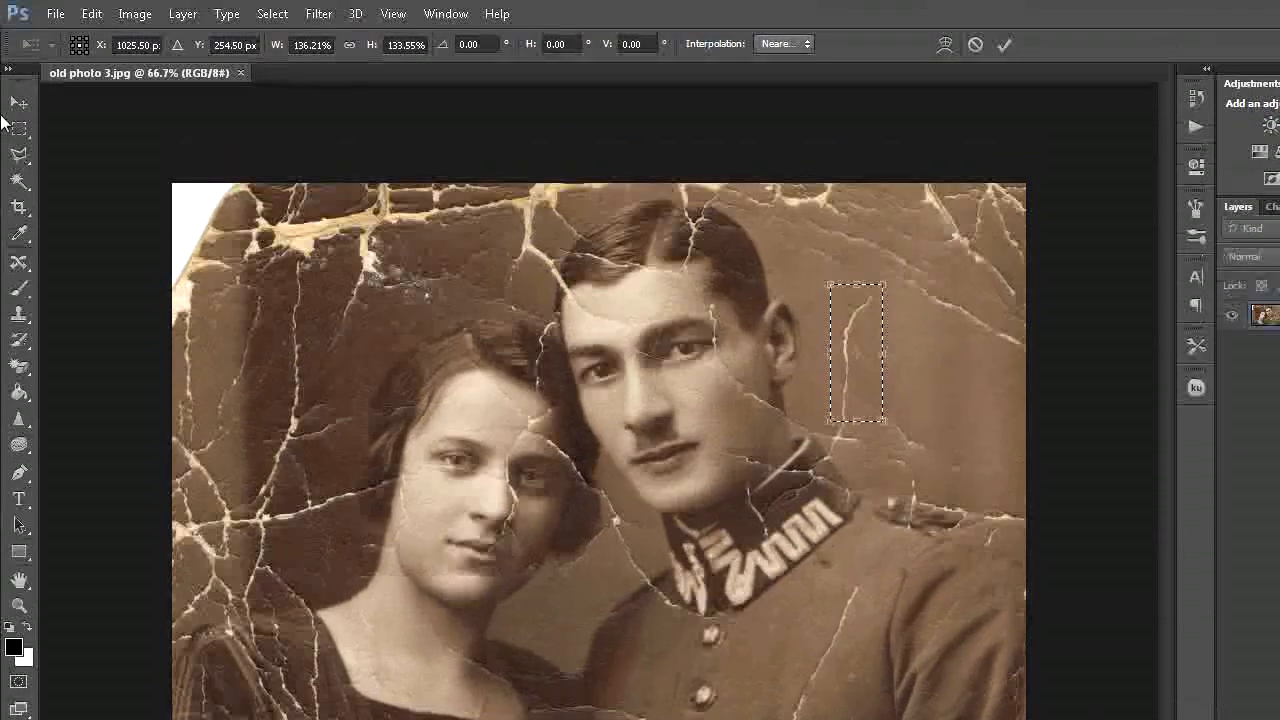
pyautogui.click(19, 89)
pyautogui.click(651, 332)
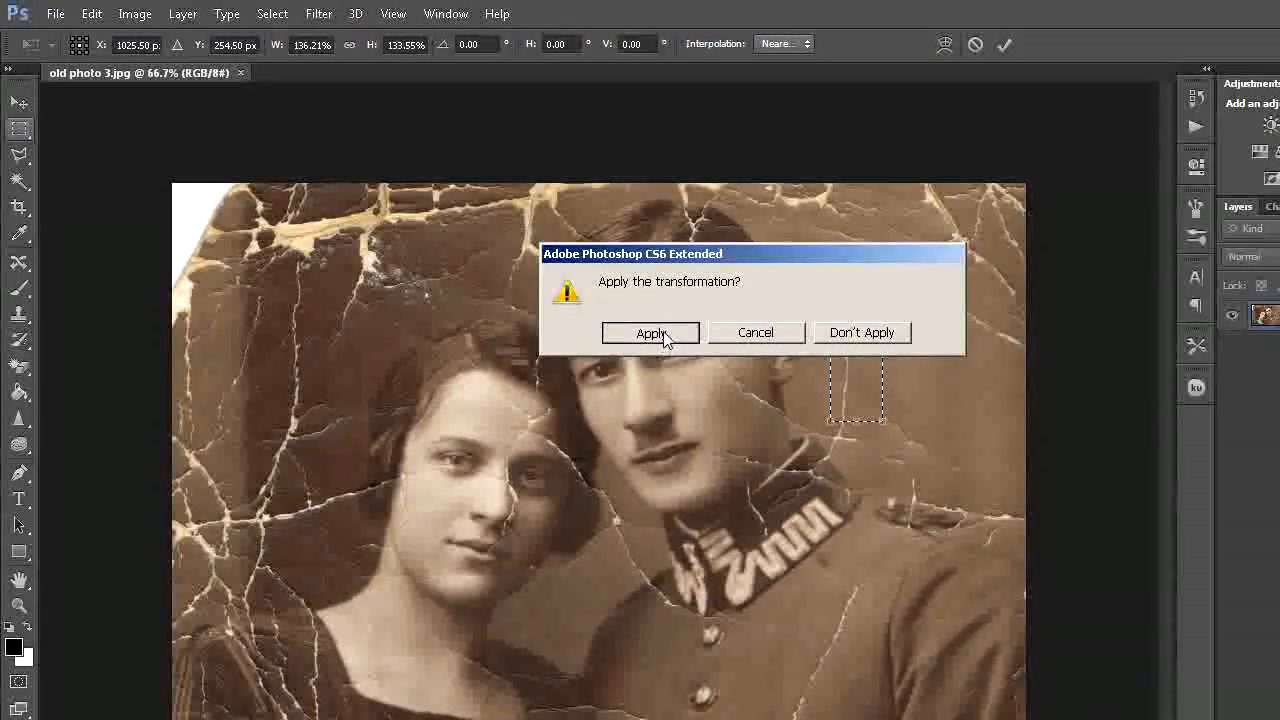
# - Fill the selected background crack using Content-Aware, Normal mode and 100% opacity, and clear the selection
pyautogui.click(91, 14)
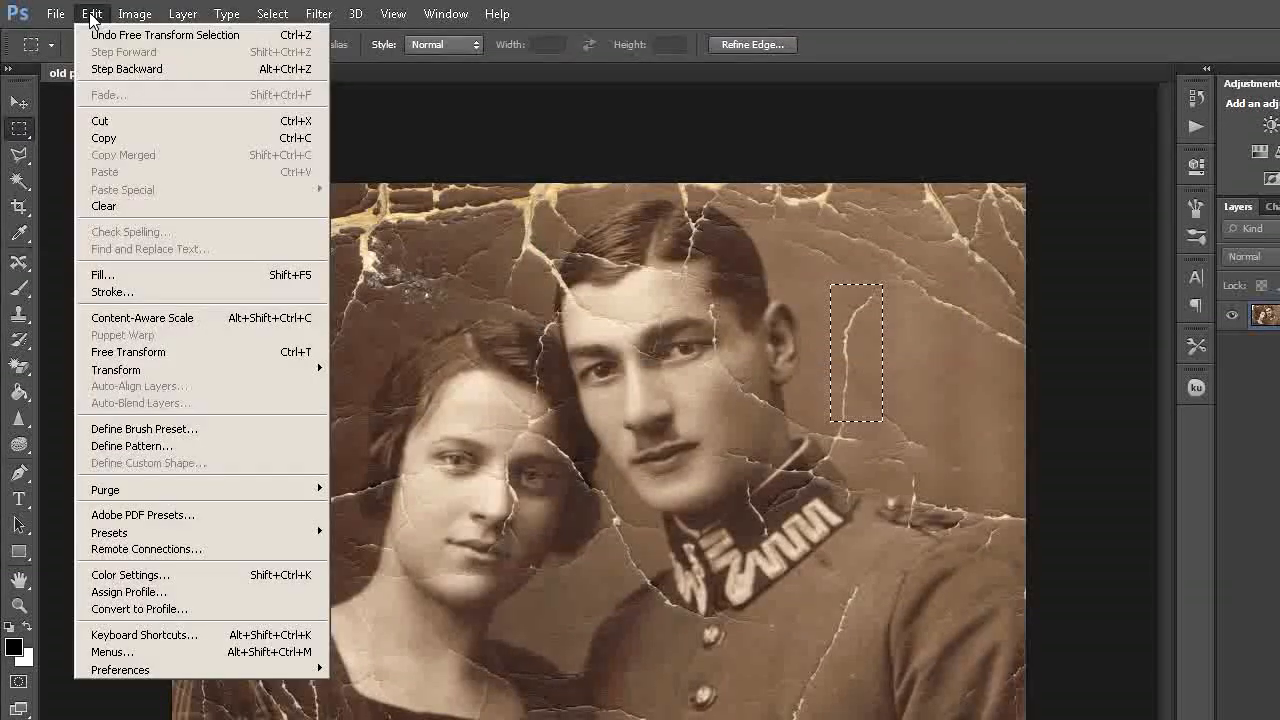
pyautogui.click(130, 275)
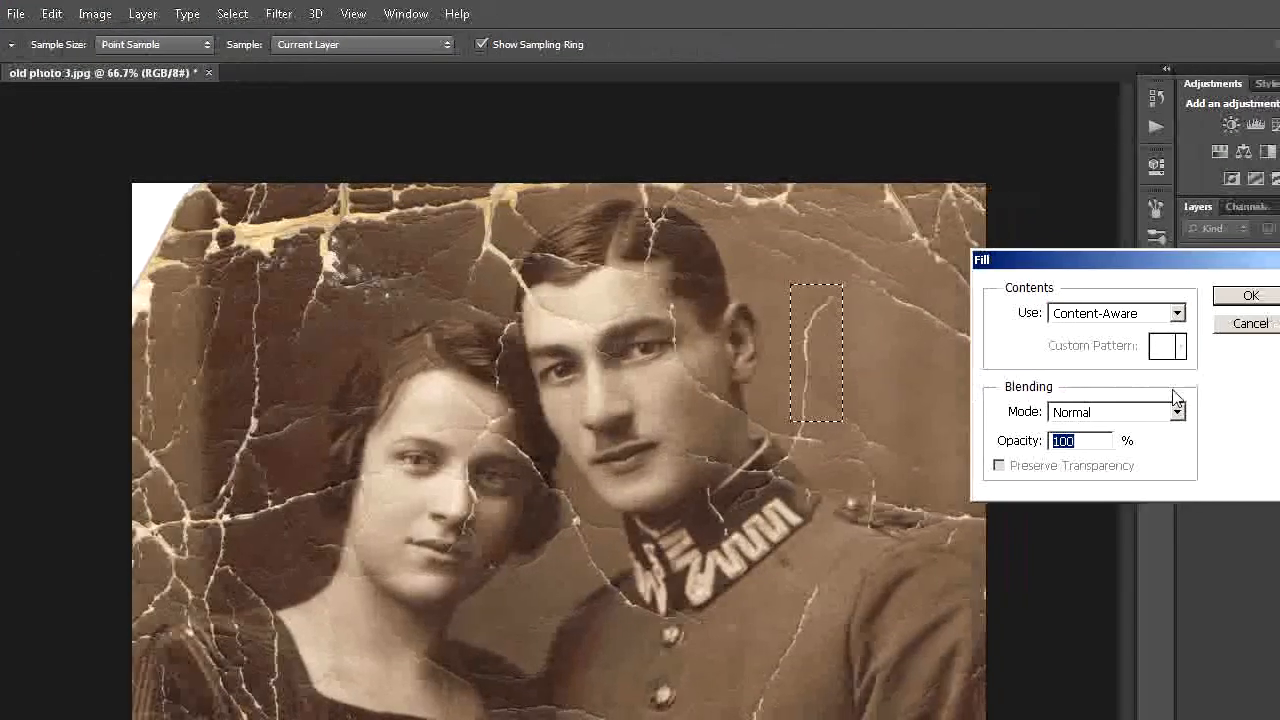
pyautogui.click(1217, 313)
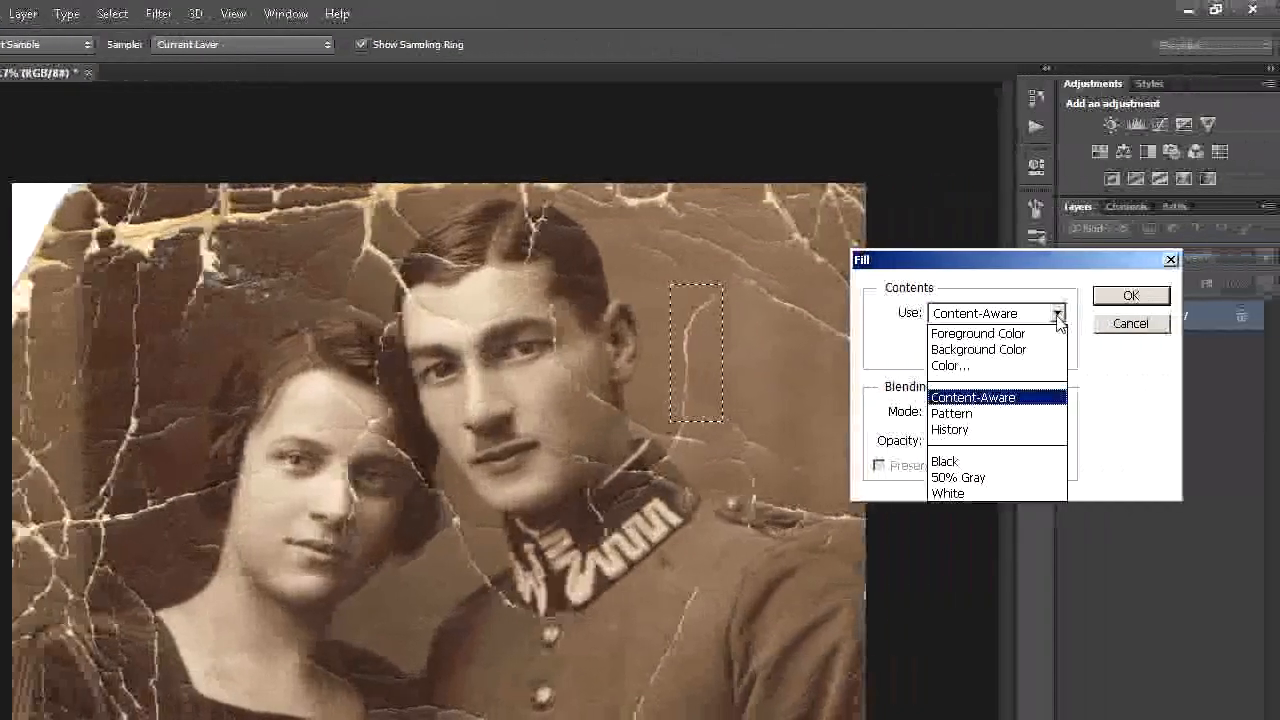
pyautogui.click(1026, 399)
pyautogui.click(1123, 300)
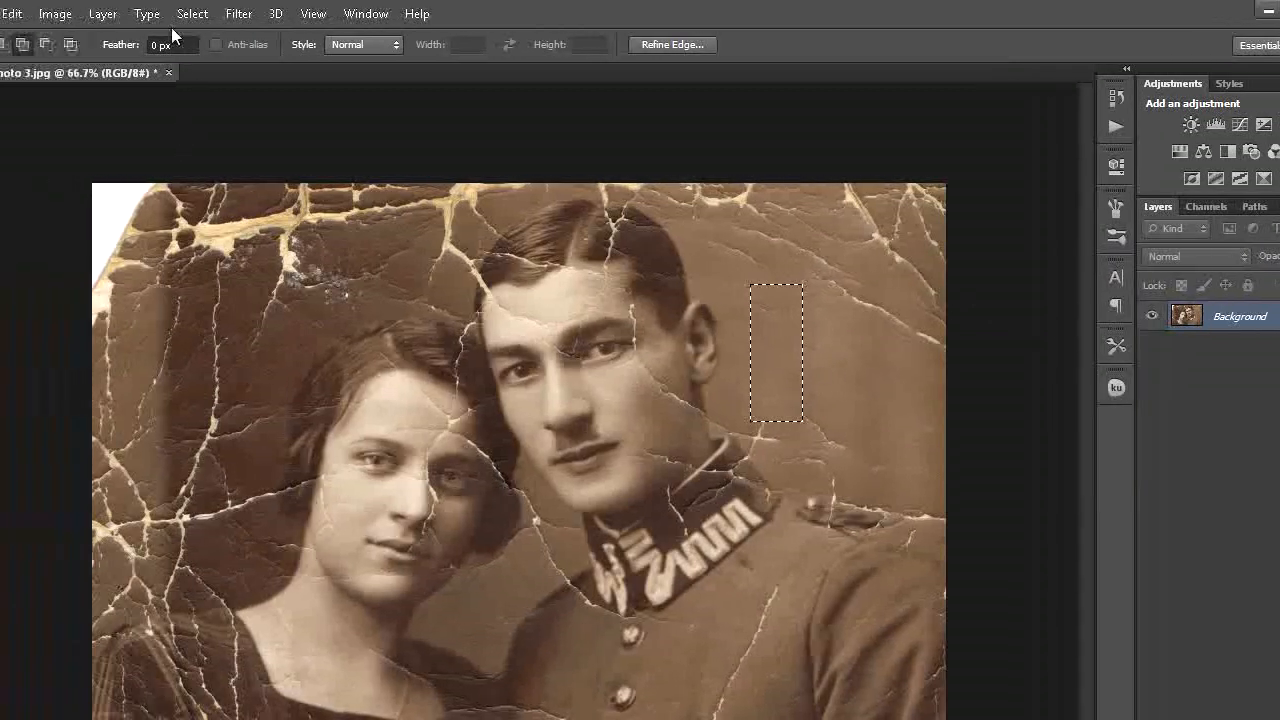
pyautogui.click(112, 13)
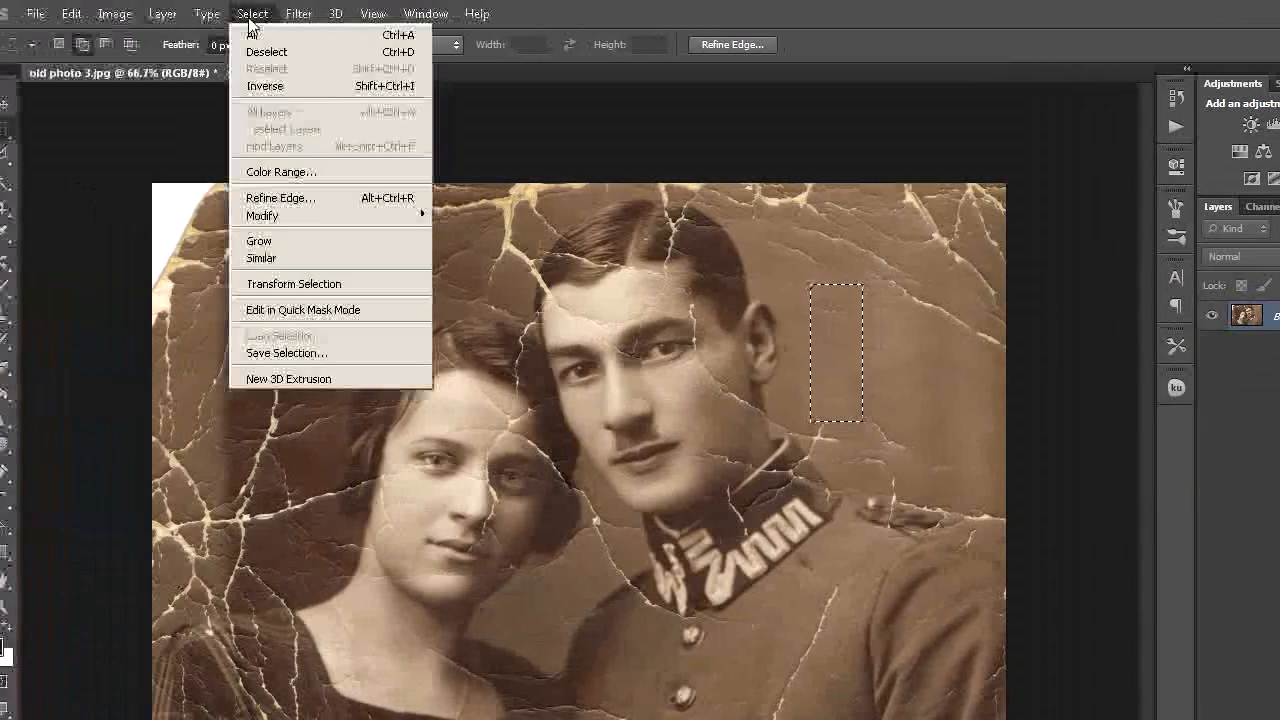
pyautogui.click(126, 48)
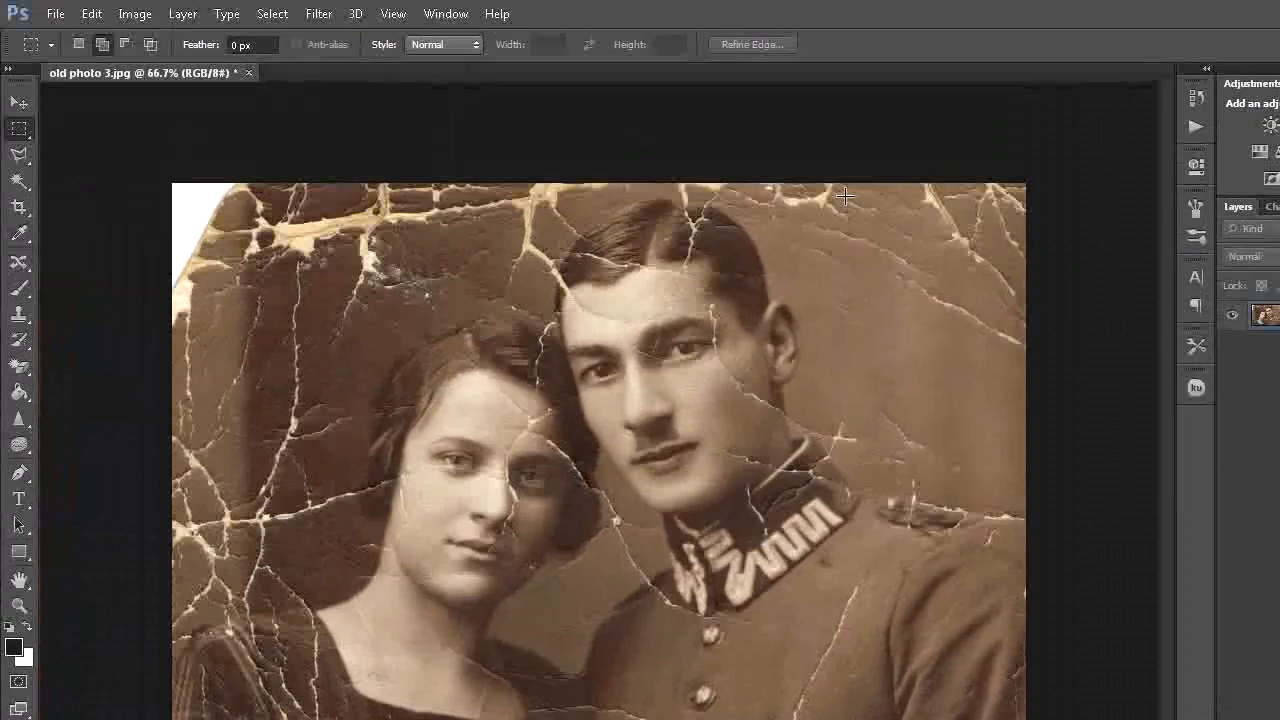
# - Select the cracked background near the photo's upper-right corner with the Rectangular Marquee and fill it using Content-Aware
pyautogui.moveTo(845, 177); pyautogui.dragTo(893, 185)
pyautogui.moveTo(960, 206); pyautogui.dragTo(980, 224)
pyautogui.moveTo(838, 203); pyautogui.dragTo(992, 367)
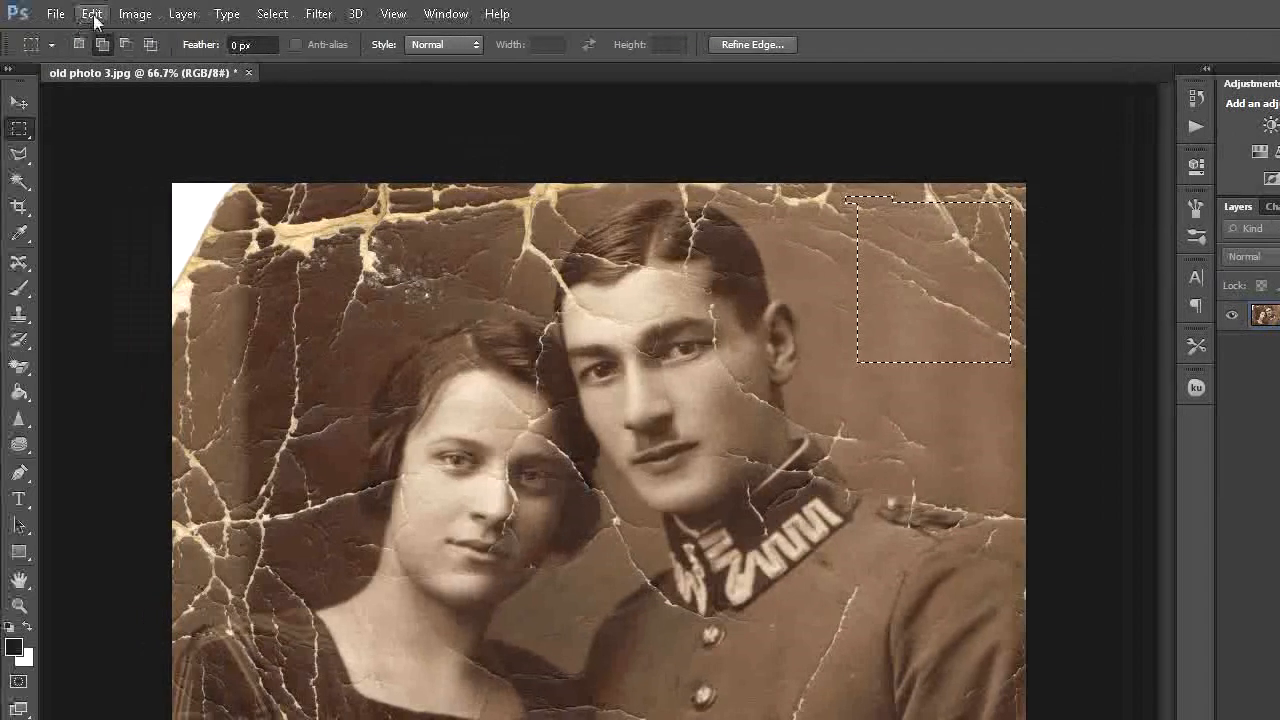
pyautogui.click(32, 13)
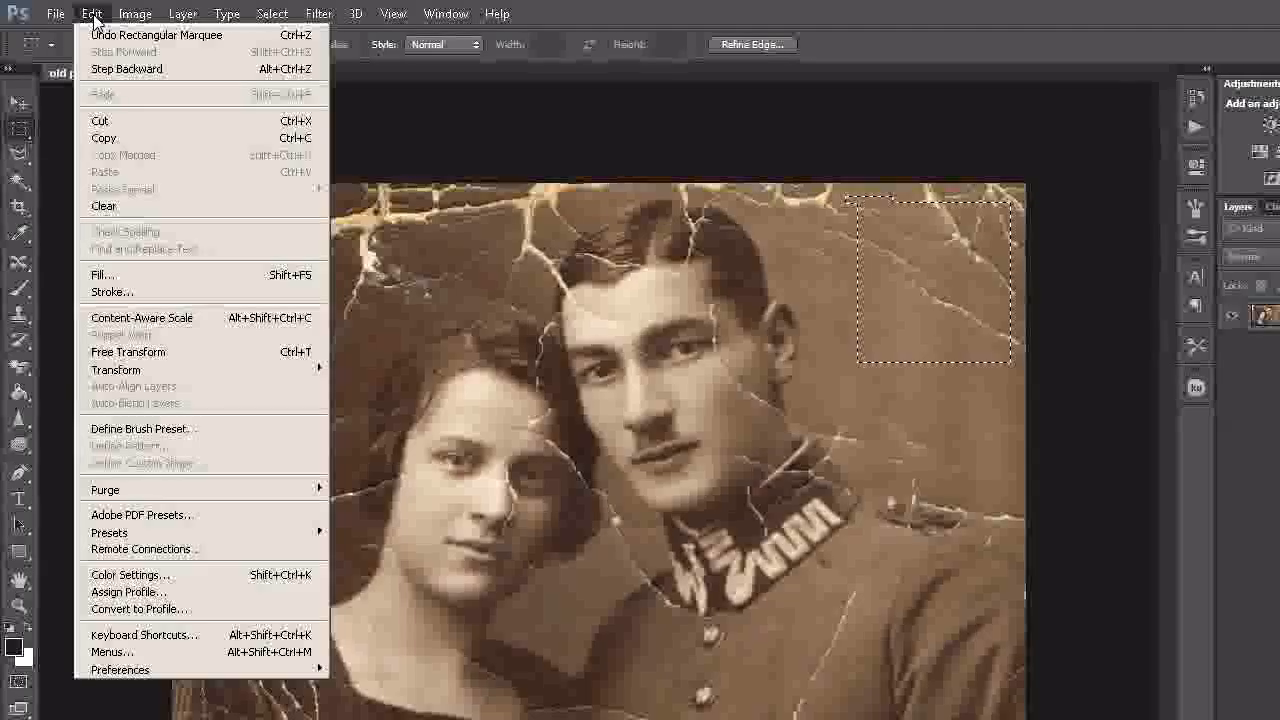
pyautogui.click(100, 274)
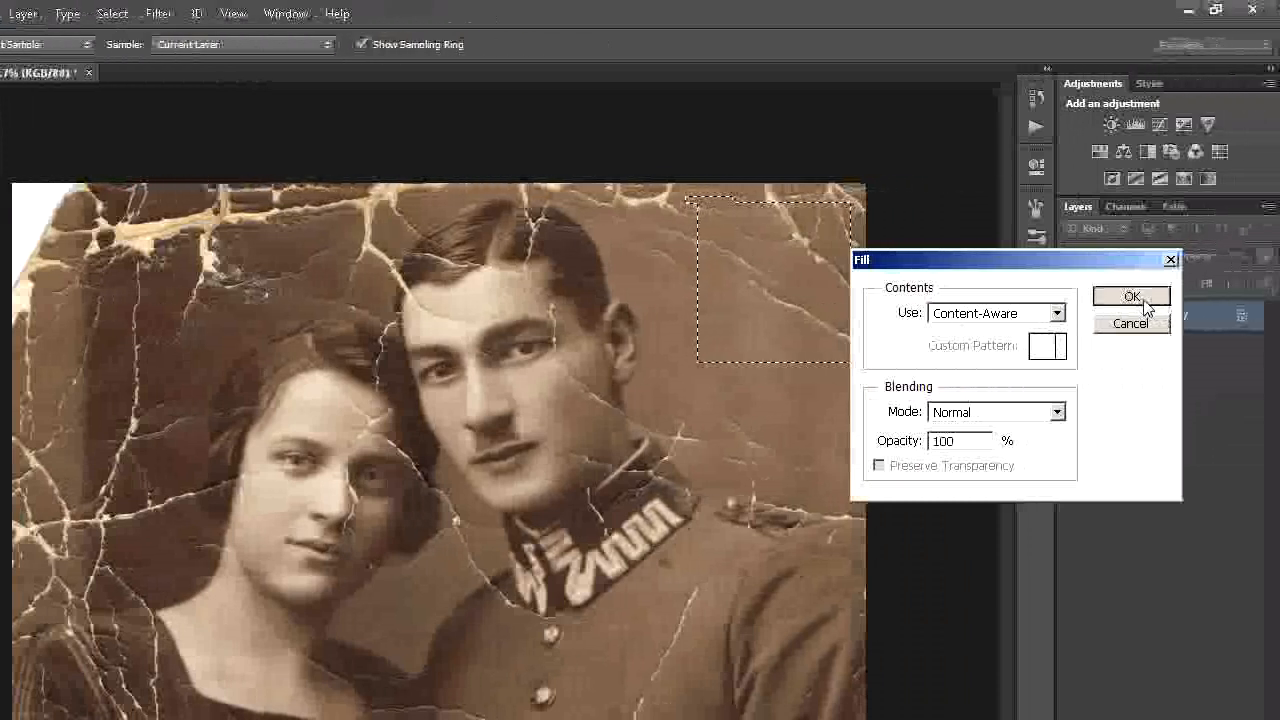
pyautogui.click(1228, 300)
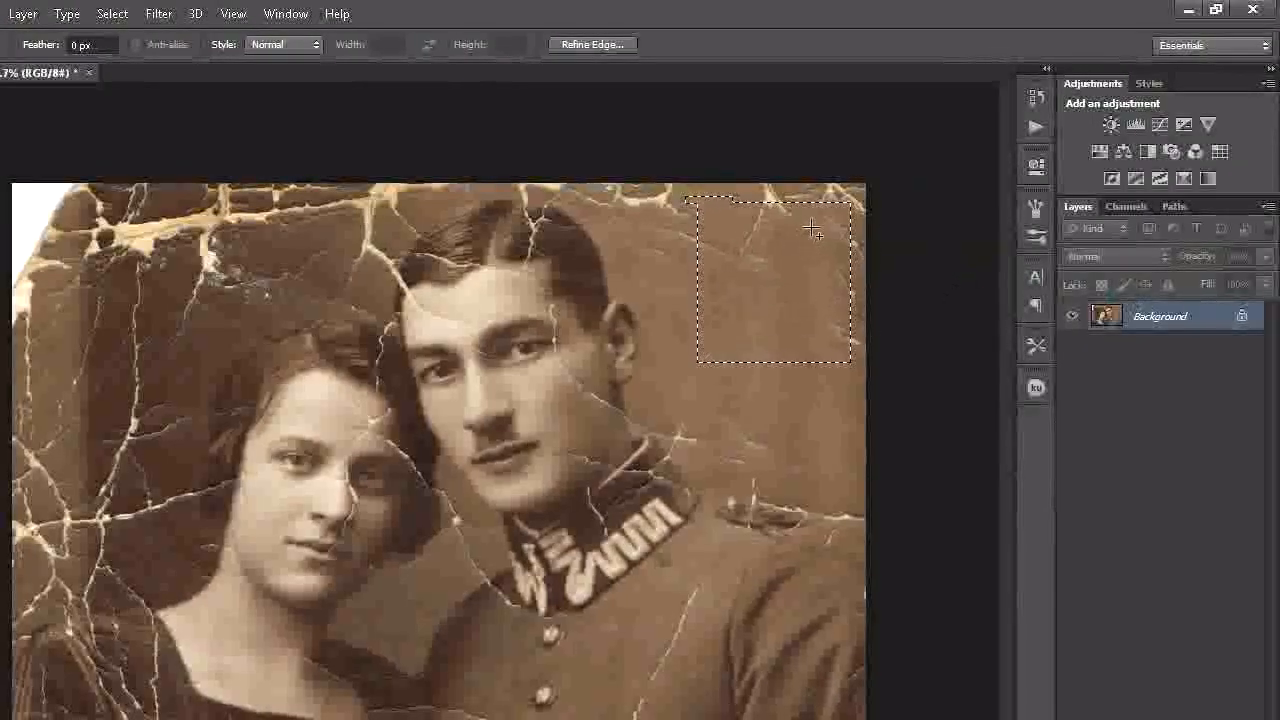
# - Extend the selection to the photo's right edge and the cracked background left of the woman, fill it using Content-Aware, and deselect
pyautogui.moveTo(820, 224); pyautogui.dragTo(871, 369)
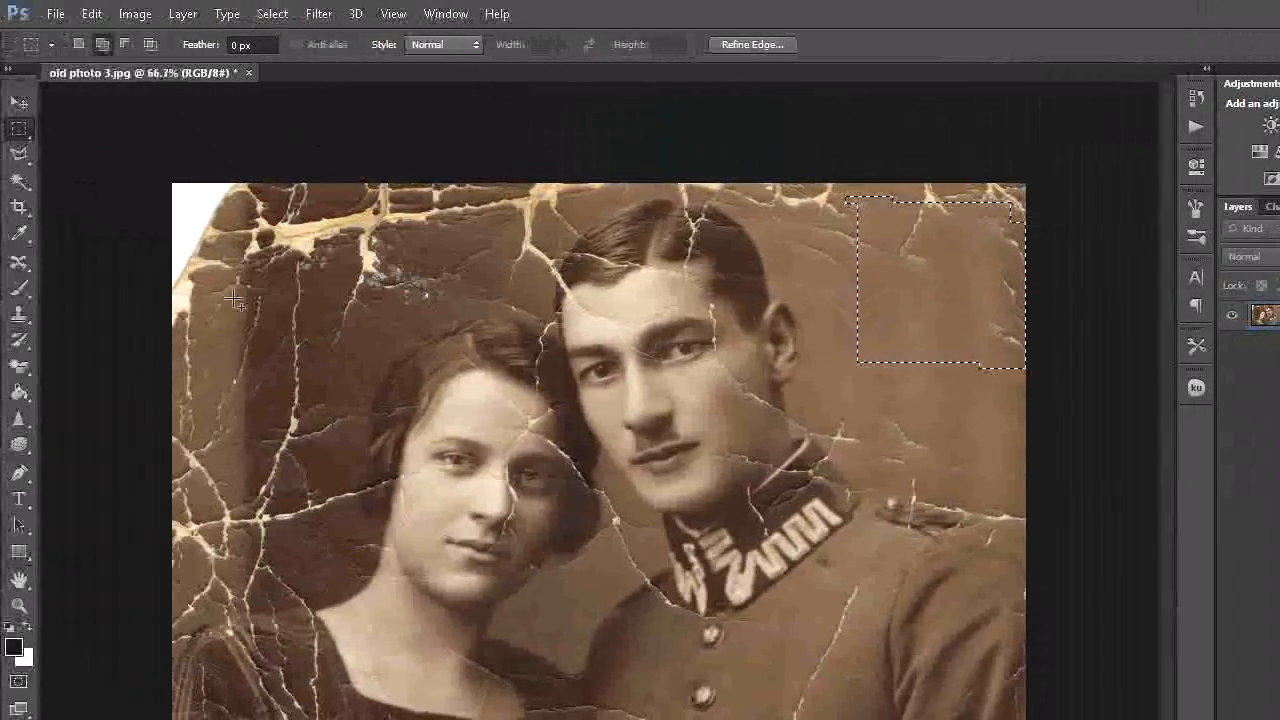
pyautogui.moveTo(153, 293); pyautogui.dragTo(157, 294)
pyautogui.moveTo(278, 296); pyautogui.dragTo(338, 466)
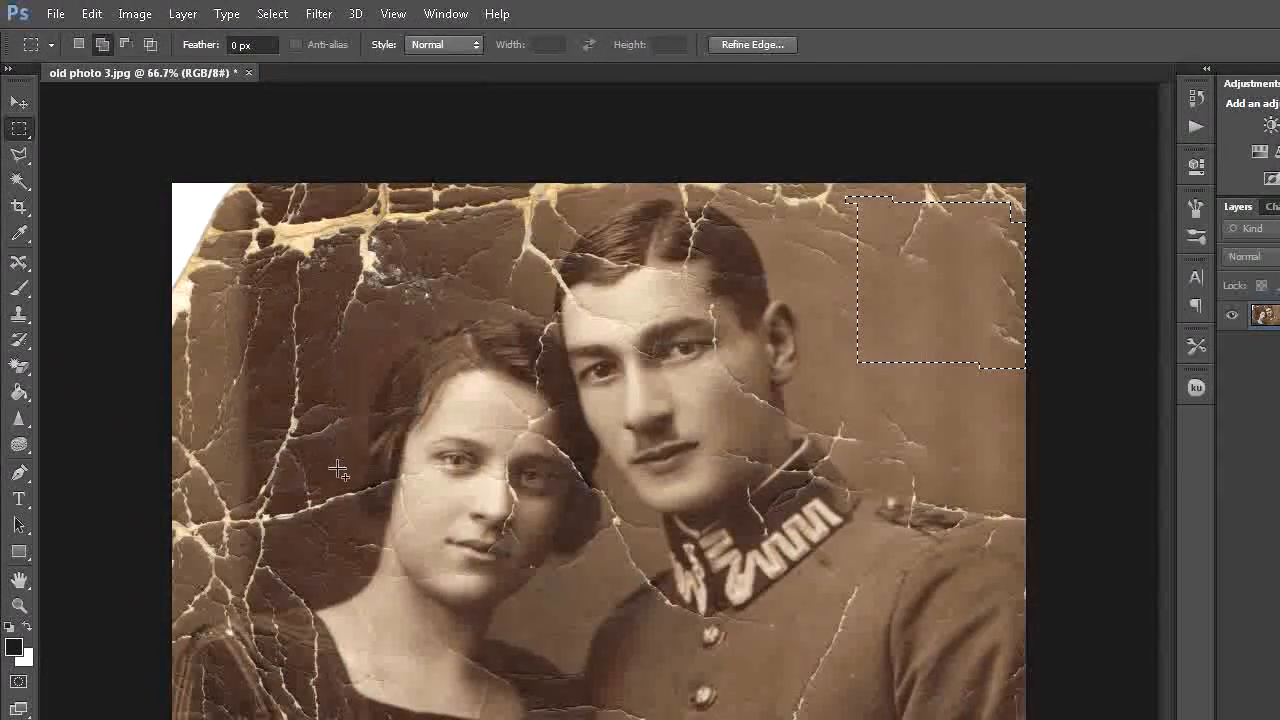
pyautogui.click(96, 15)
pyautogui.click(103, 275)
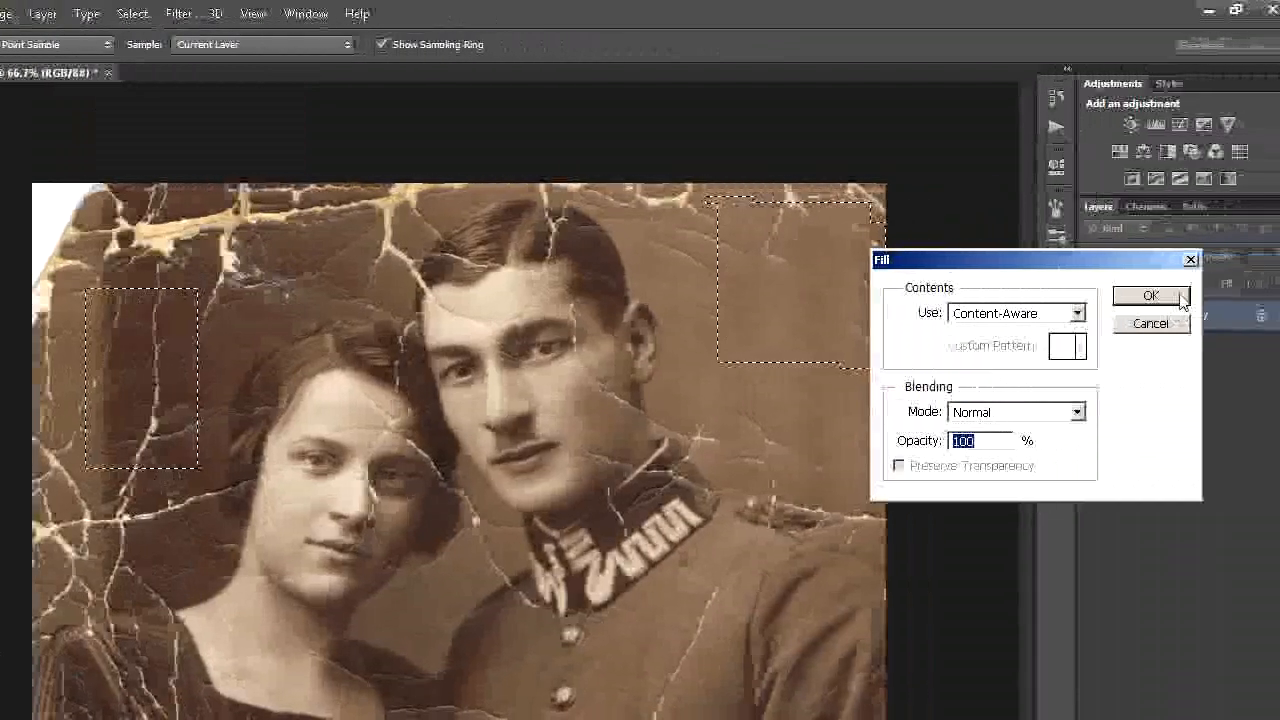
pyautogui.click(1211, 295)
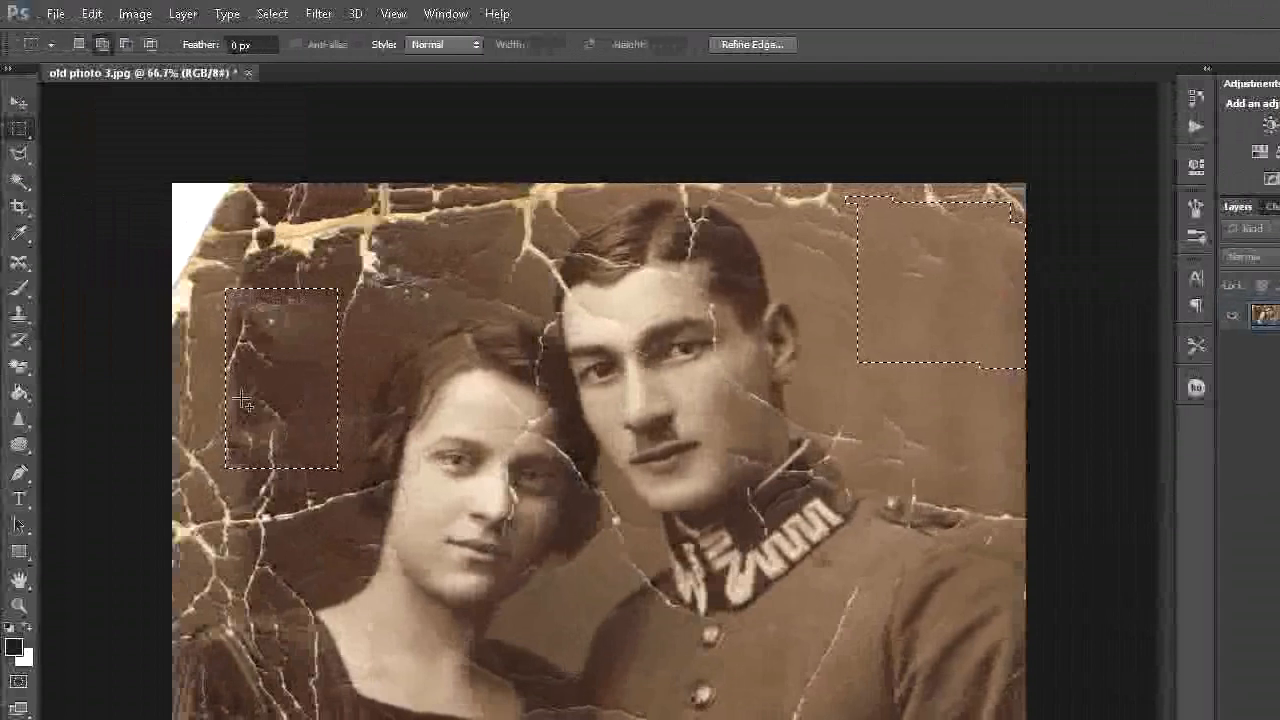
pyautogui.moveTo(232, 385); pyautogui.dragTo(287, 455)
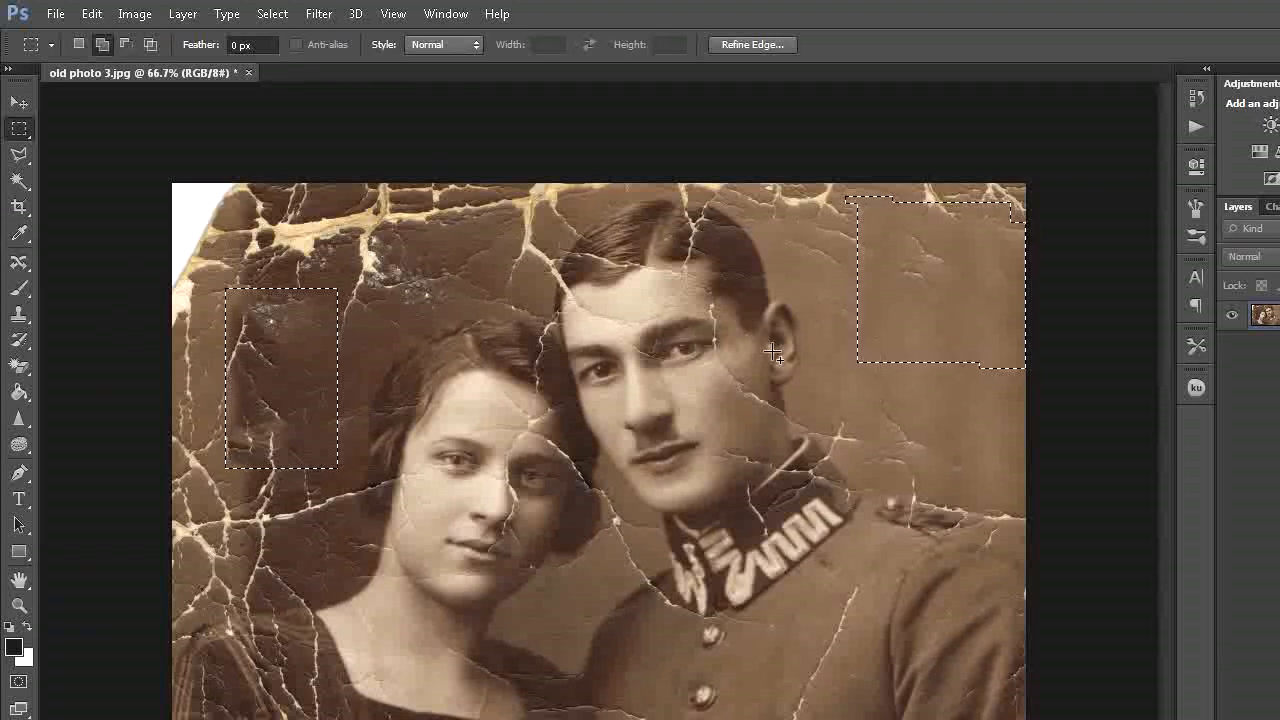
pyautogui.click(270, 14)
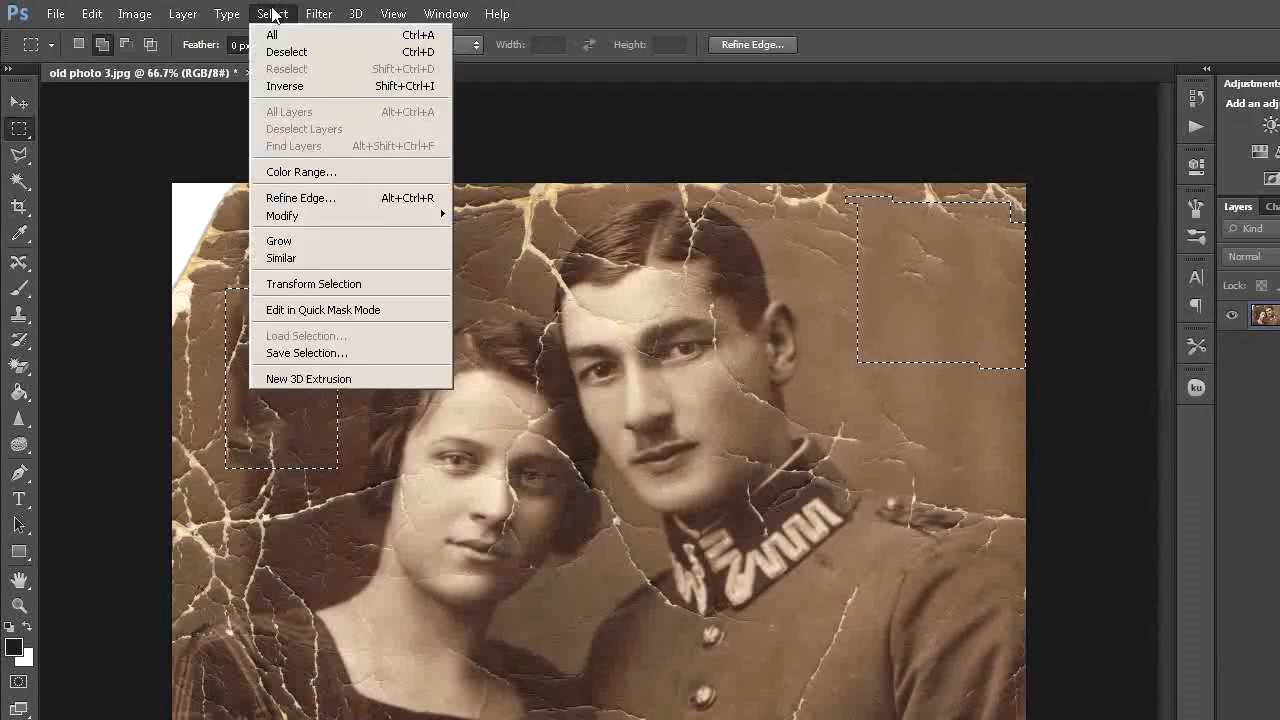
pyautogui.click(291, 56)
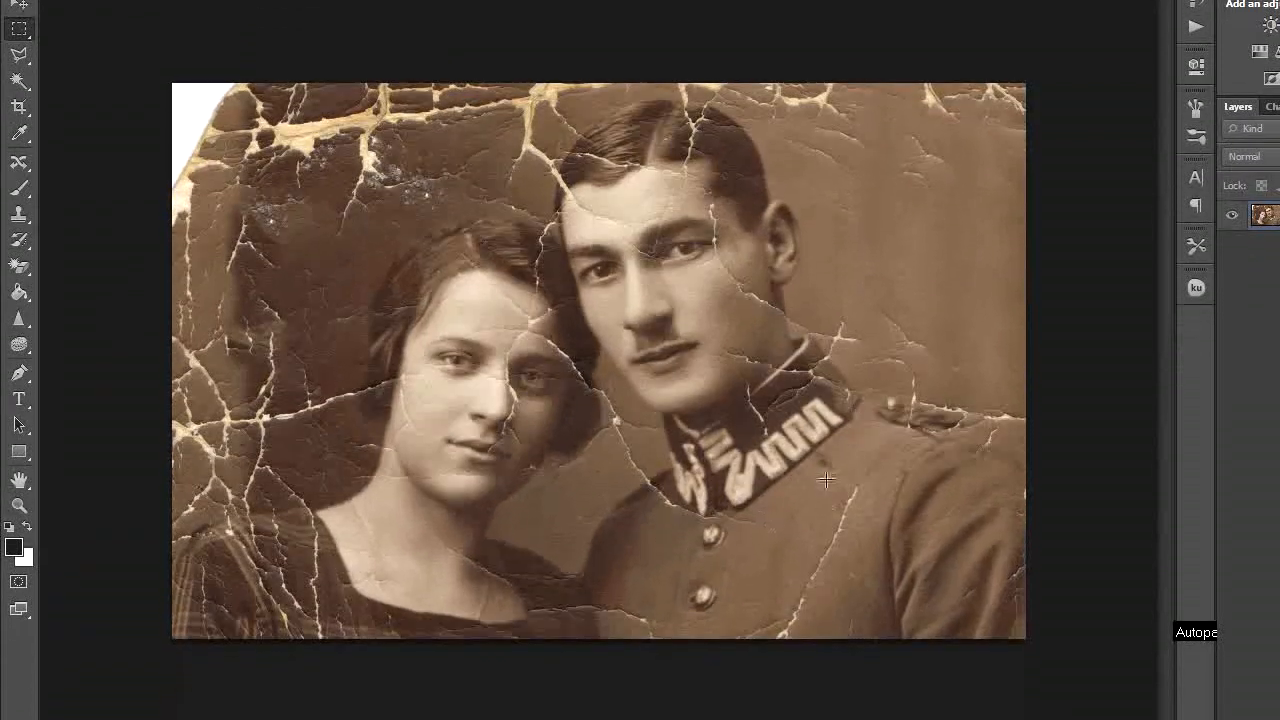
# - Select the diagonal crack on the man's jacket with the Rectangular Marquee and fill it using Content-Aware at 100% opacity
pyautogui.moveTo(826, 481); pyautogui.dragTo(875, 617)
pyautogui.moveTo(876, 536); pyautogui.dragTo(877, 537)
pyautogui.click(96, 3)
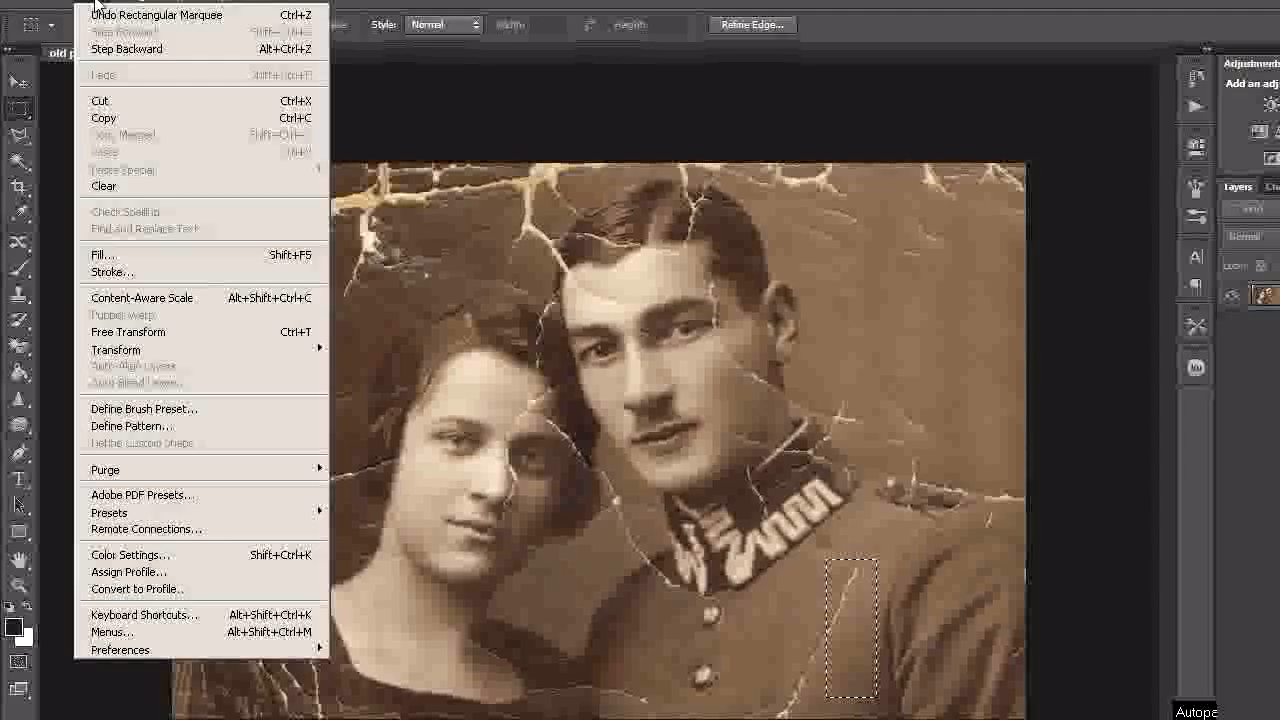
pyautogui.click(103, 255)
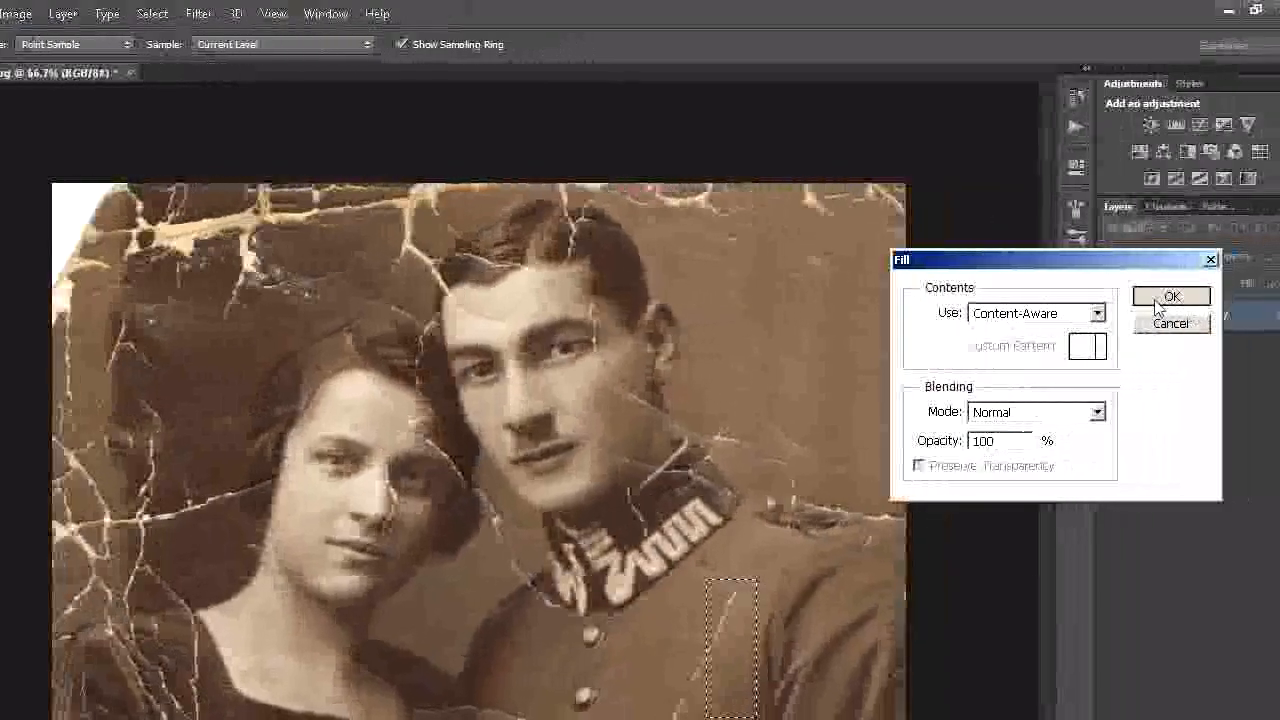
pyautogui.click(1250, 295)
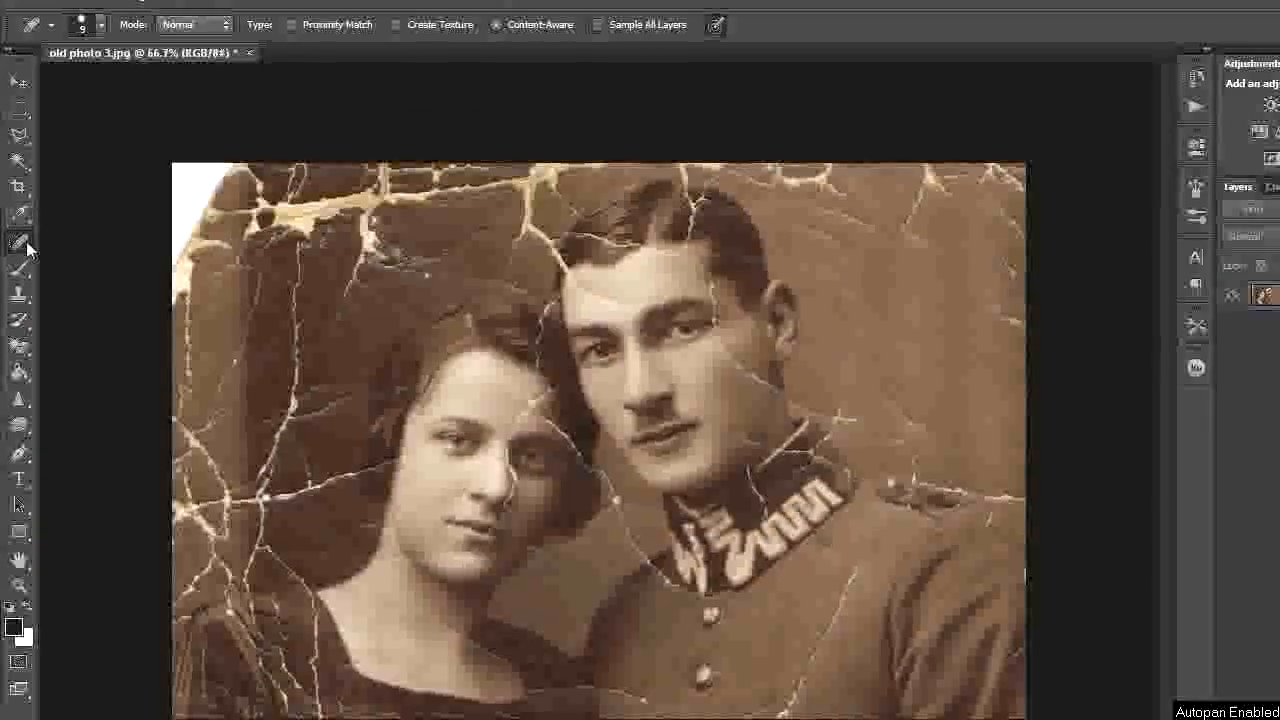
# - Heal the crack running beside the woman's nose and mouth with the size 9 Content-Aware Spot Healing Brush
pyautogui.click(25, 246)
pyautogui.click(86, 241)
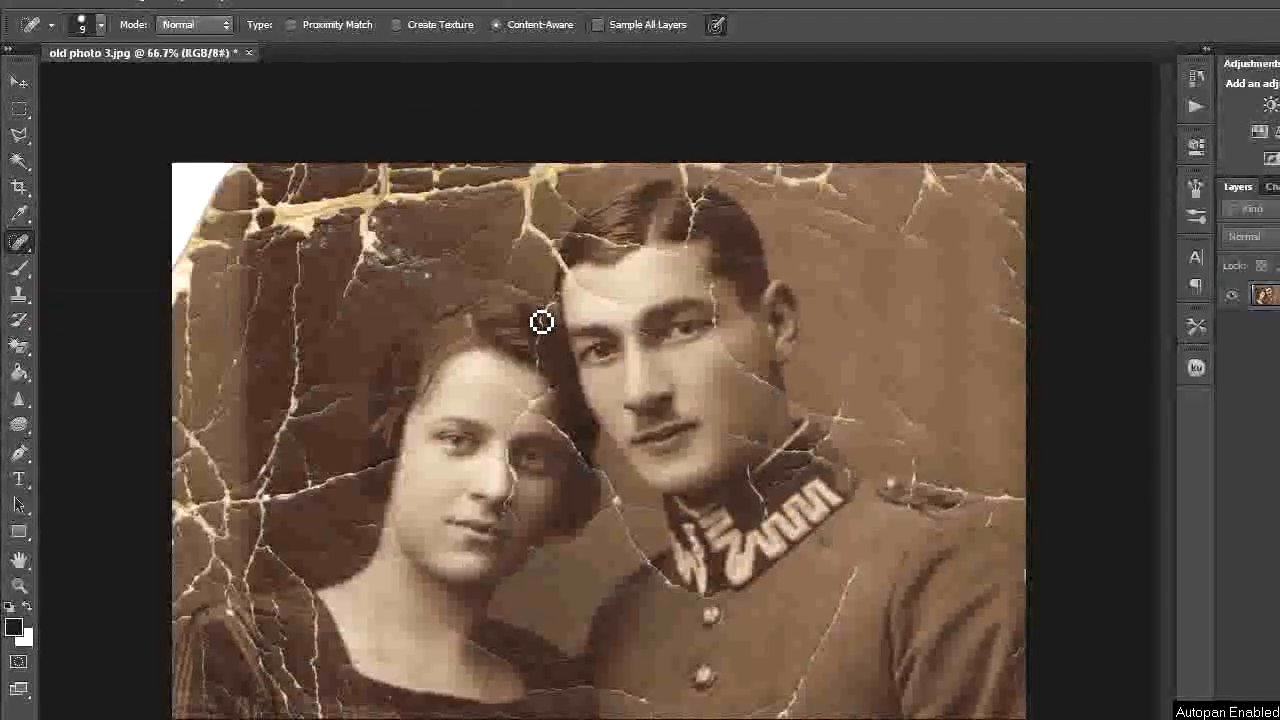
pyautogui.moveTo(842, 405); pyautogui.dragTo(838, 420)
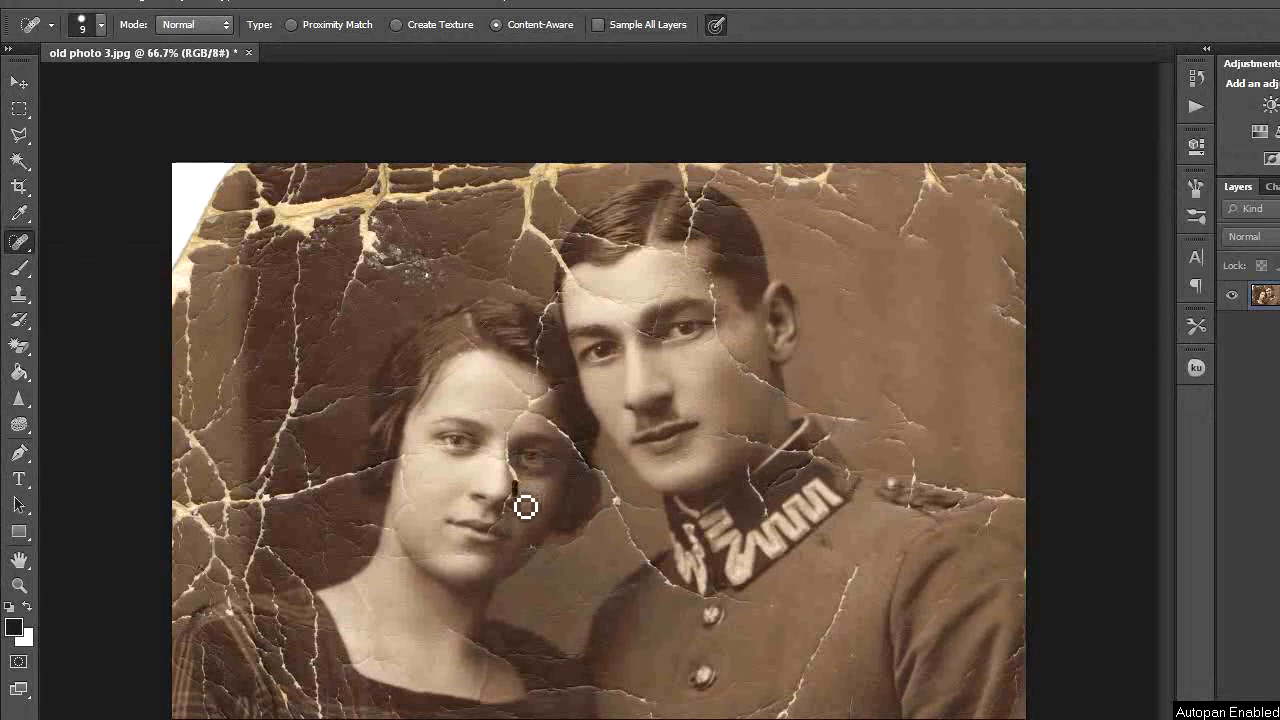
pyautogui.moveTo(522, 511)
pyautogui.mouseDown()
pyautogui.moveTo(511, 531)
pyautogui.moveTo(536, 541)
pyautogui.mouseUp()
pyautogui.moveTo(515, 473); pyautogui.dragTo(525, 486)
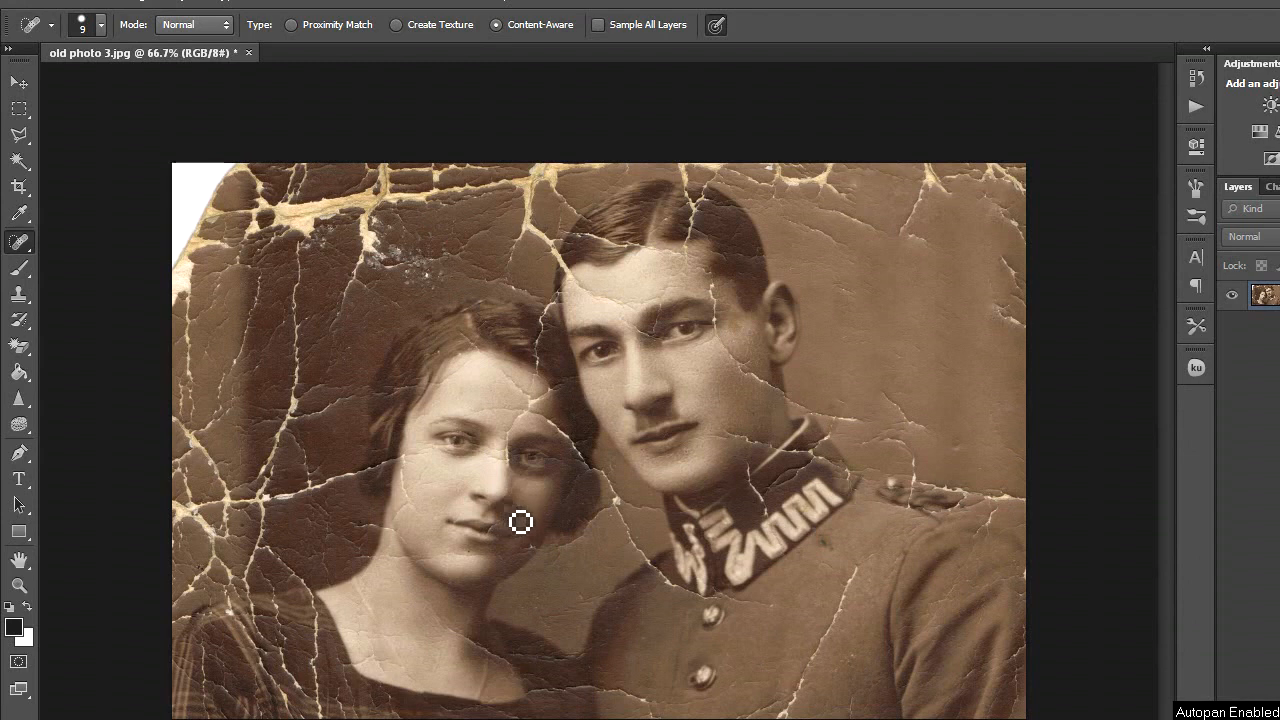
pyautogui.click(515, 507)
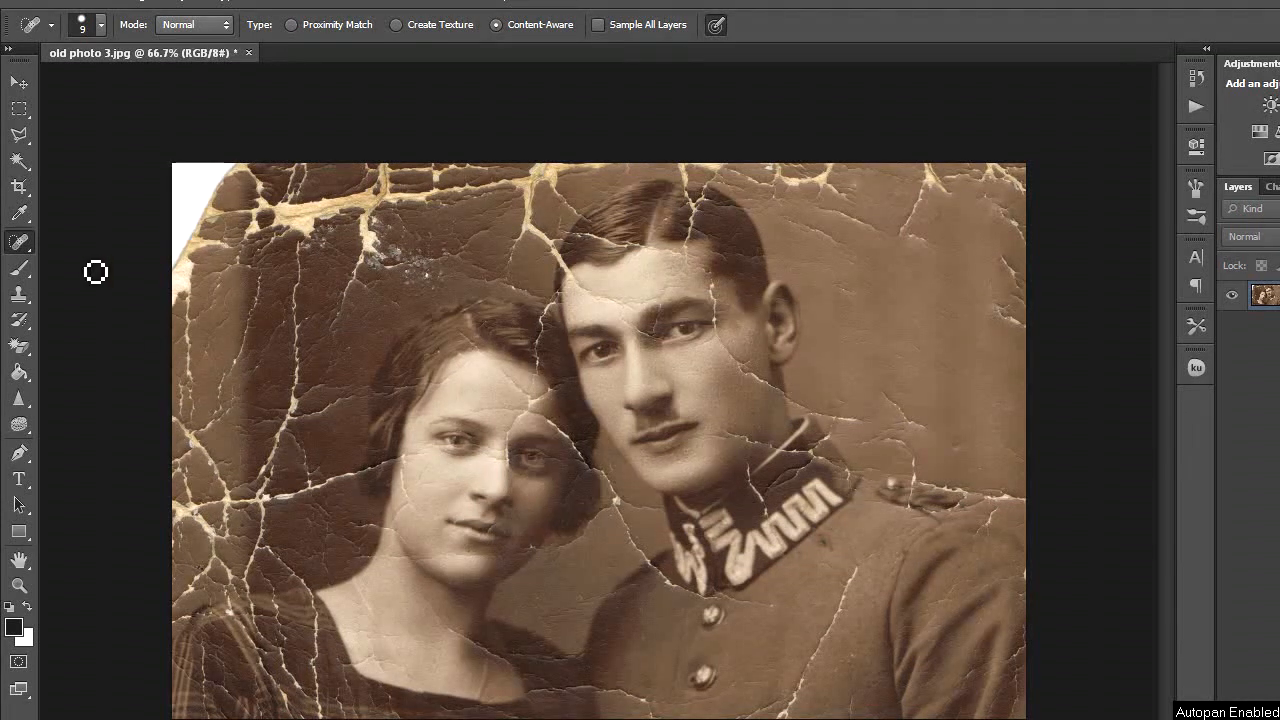
pyautogui.rightClick(25, 254)
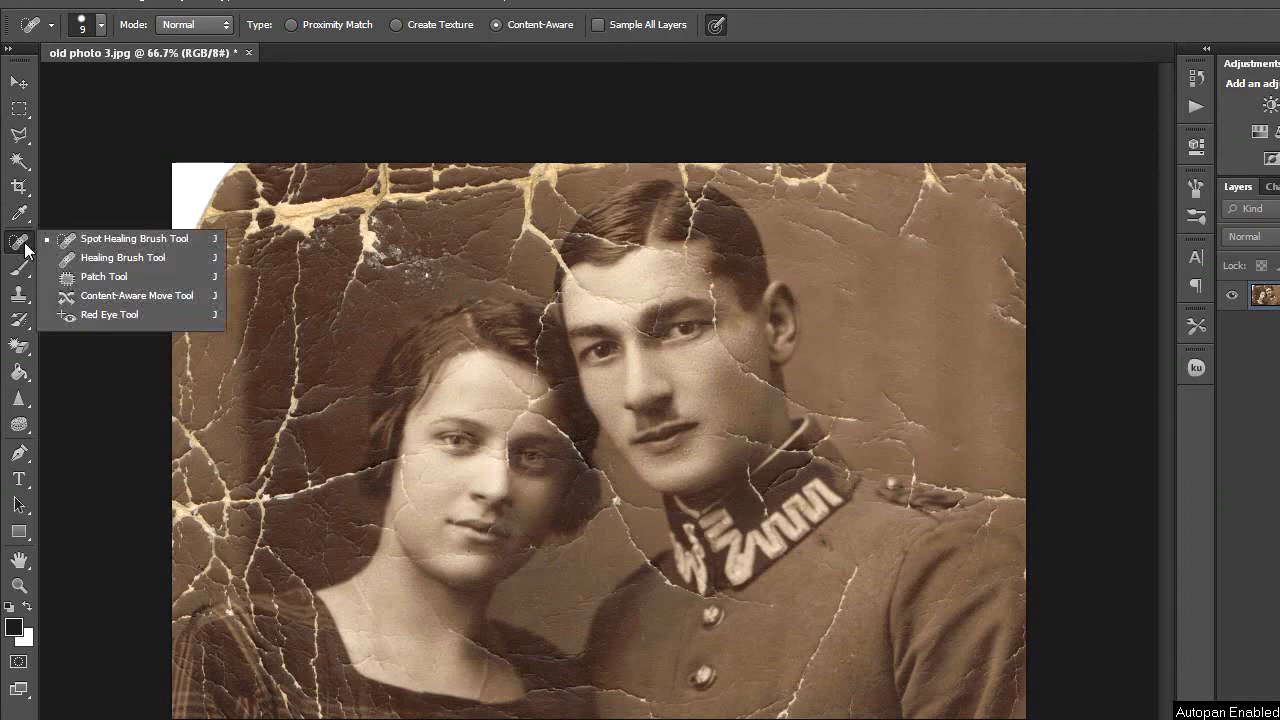
pyautogui.click(123, 259)
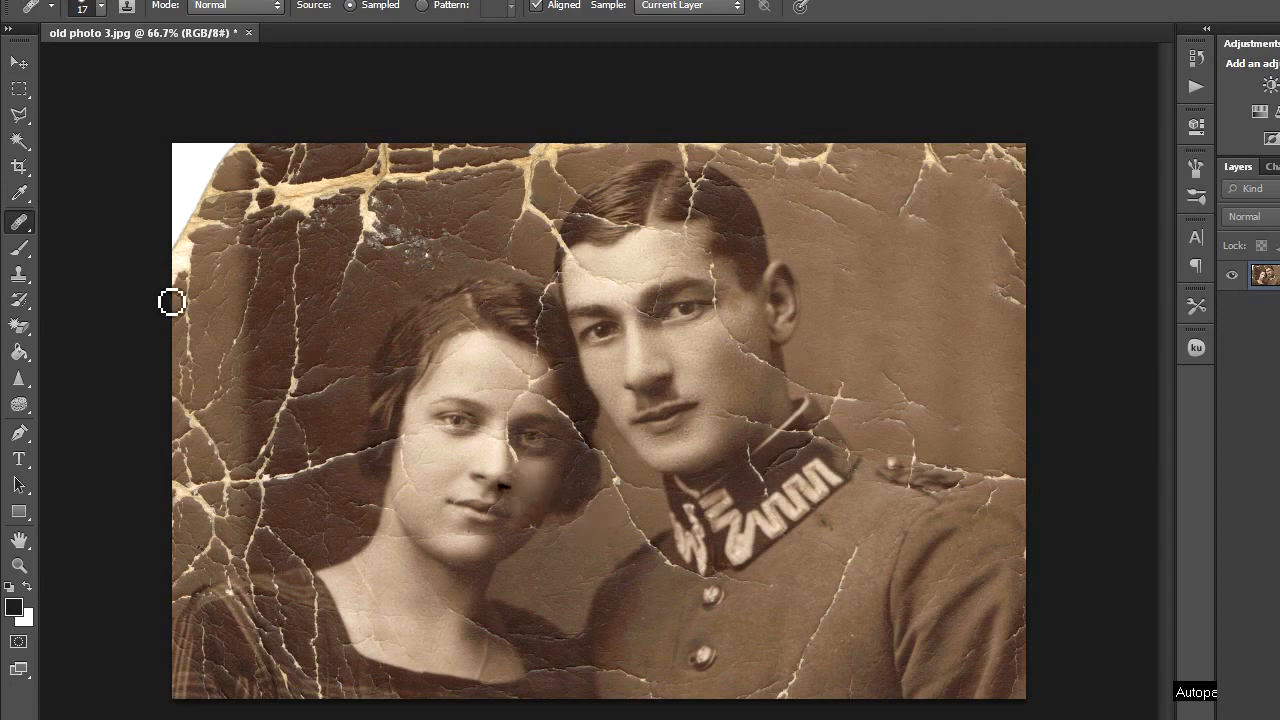
pyautogui.rightClick(21, 224)
pyautogui.click(76, 219)
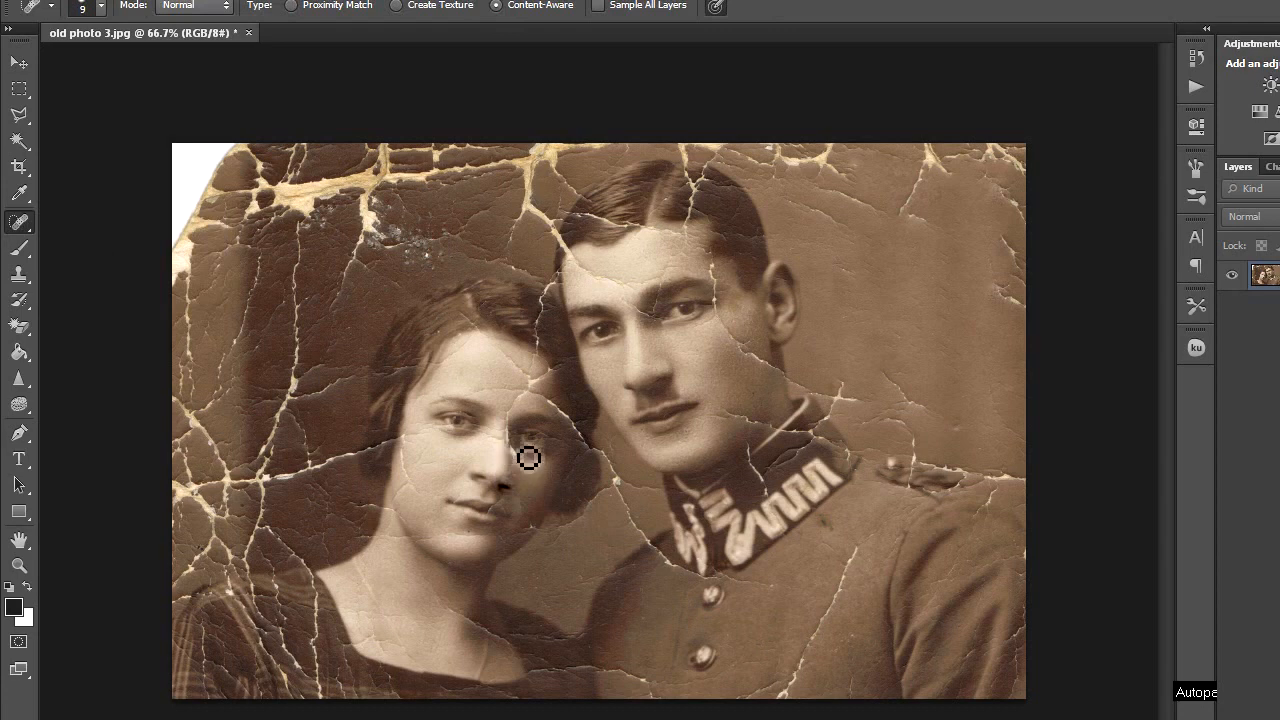
# - Clone clean jacket fabric over the diagonal crack near the photo's bottom edge with the size 27 Clone Stamp
pyautogui.click(18, 277)
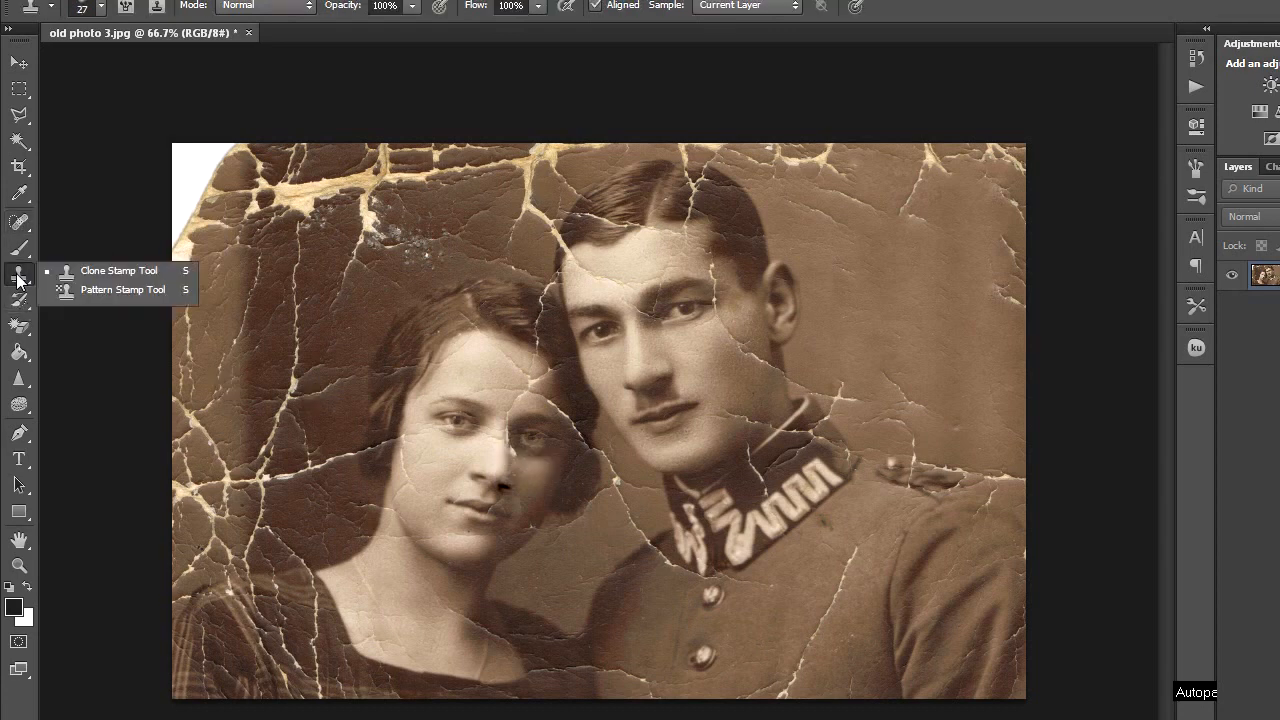
pyautogui.click(110, 274)
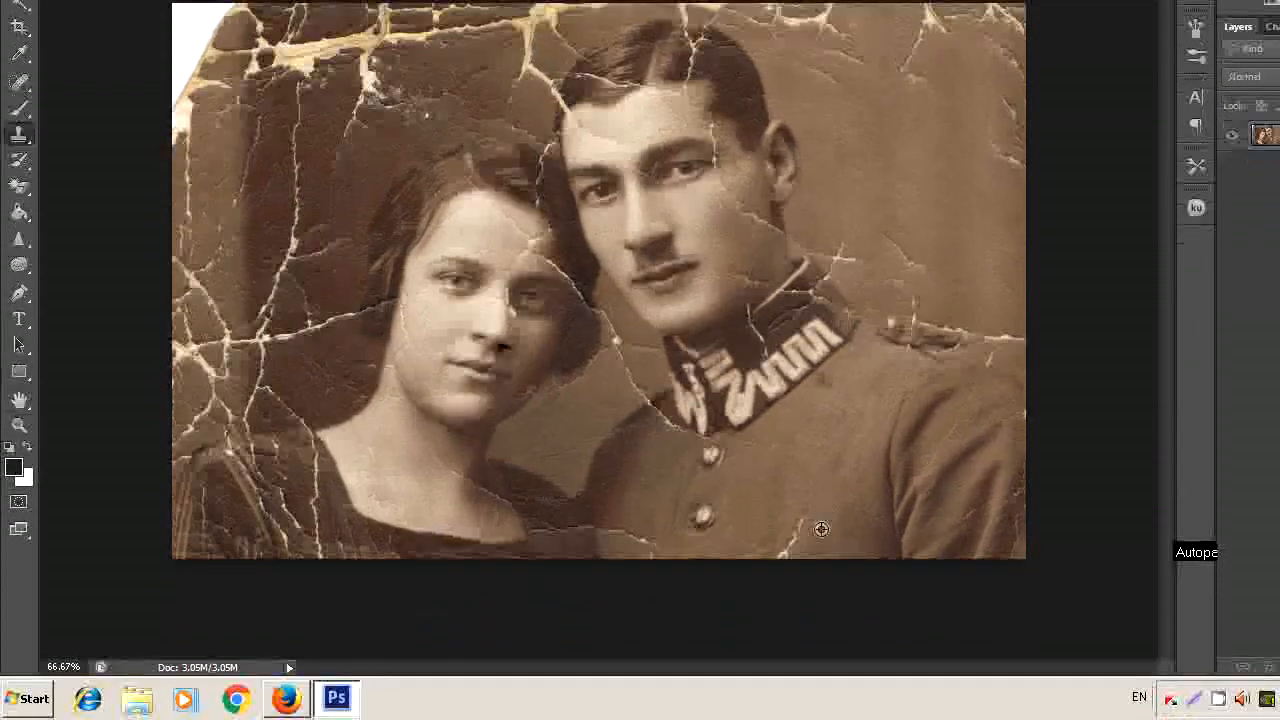
pyautogui.keyDown('alt'); pyautogui.click(821, 529); pyautogui.keyUp('alt')
pyautogui.click(805, 523)
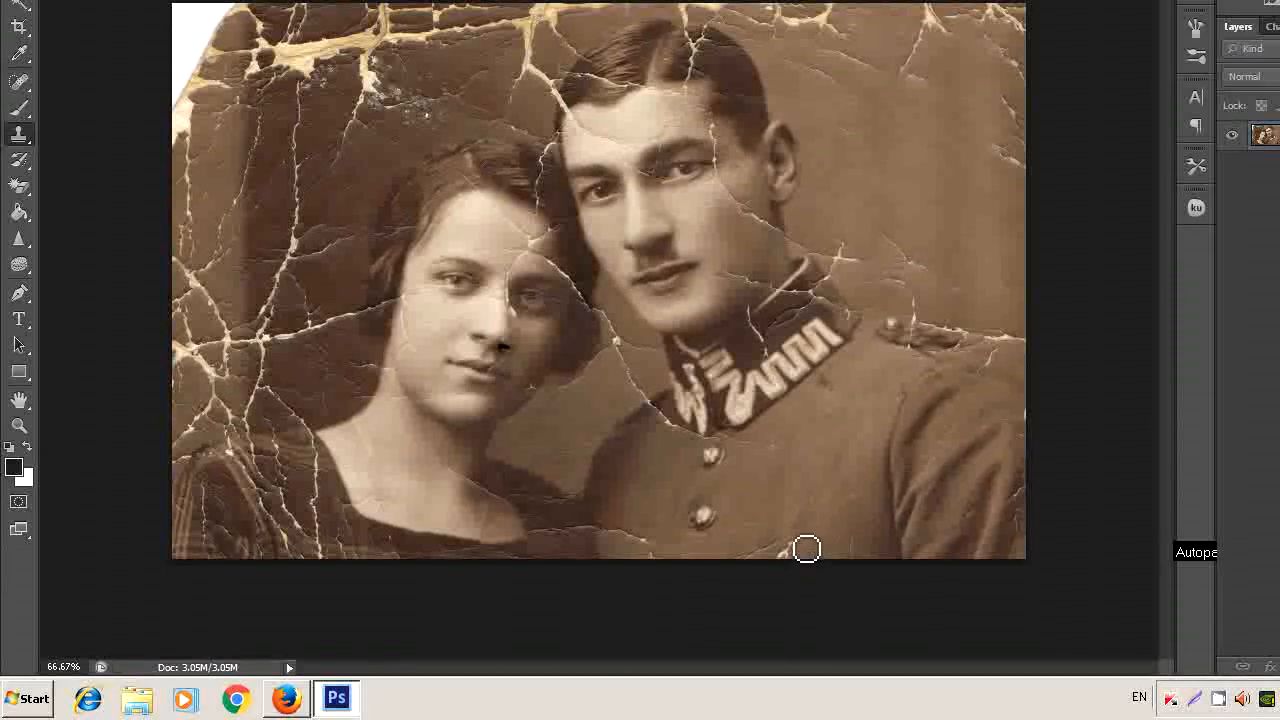
pyautogui.keyDown('alt'); pyautogui.click(811, 531); pyautogui.keyUp('alt')
pyautogui.click(789, 552)
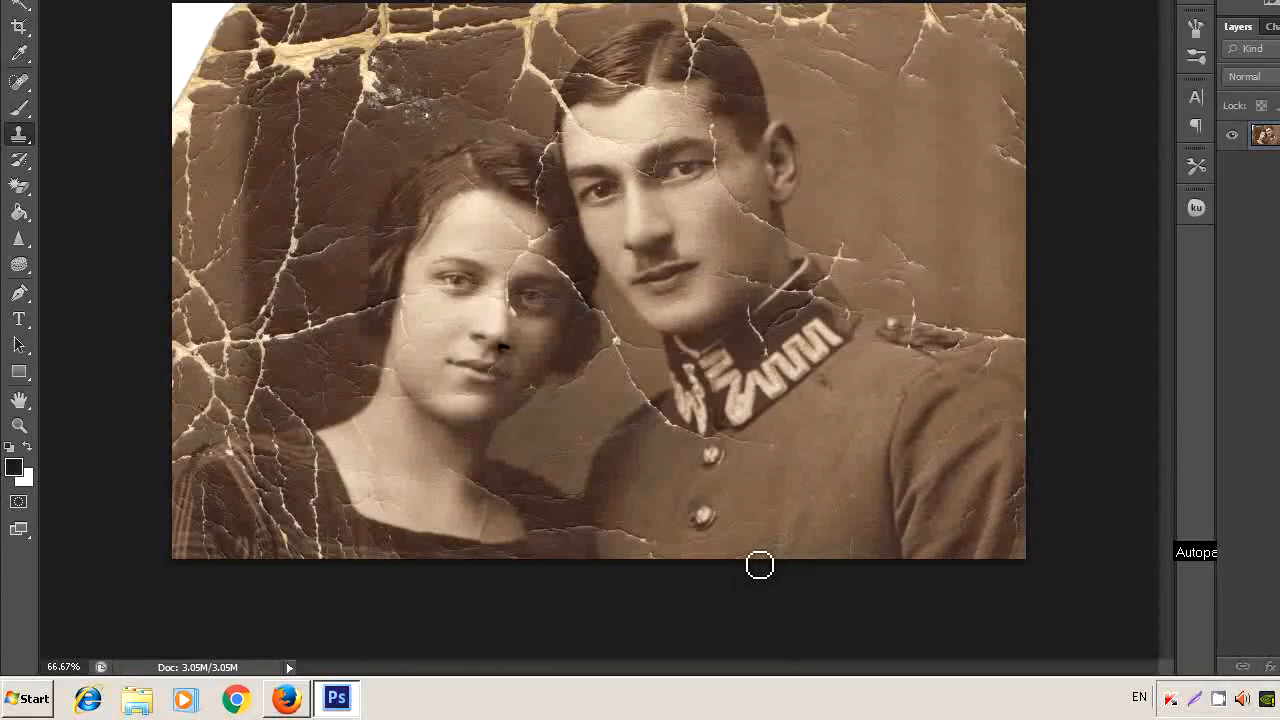
pyautogui.keyDown('alt'); pyautogui.click(769, 523); pyautogui.keyUp('alt')
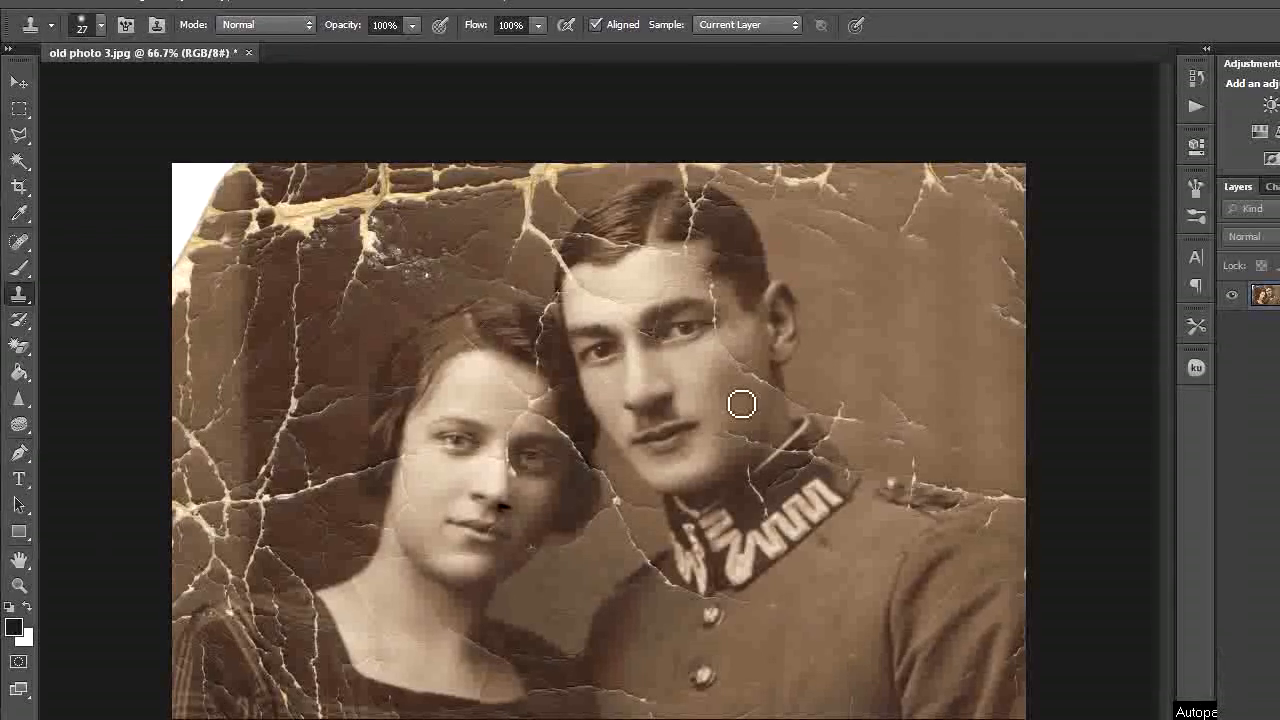
# - Clone nearby skin over the crack on the man's cheek below his eye using the size 27 Clone Stamp at 100% opacity
pyautogui.click(747, 370)
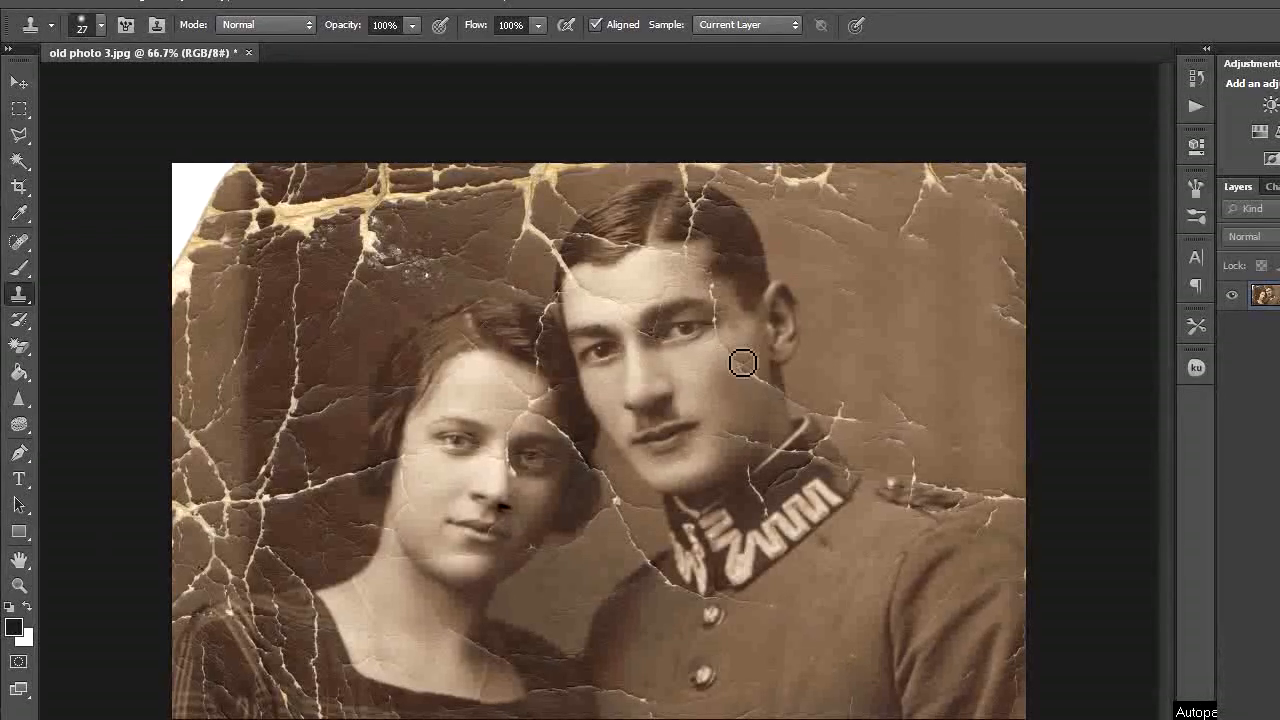
pyautogui.click(738, 387)
pyautogui.click(734, 383)
pyautogui.click(734, 377)
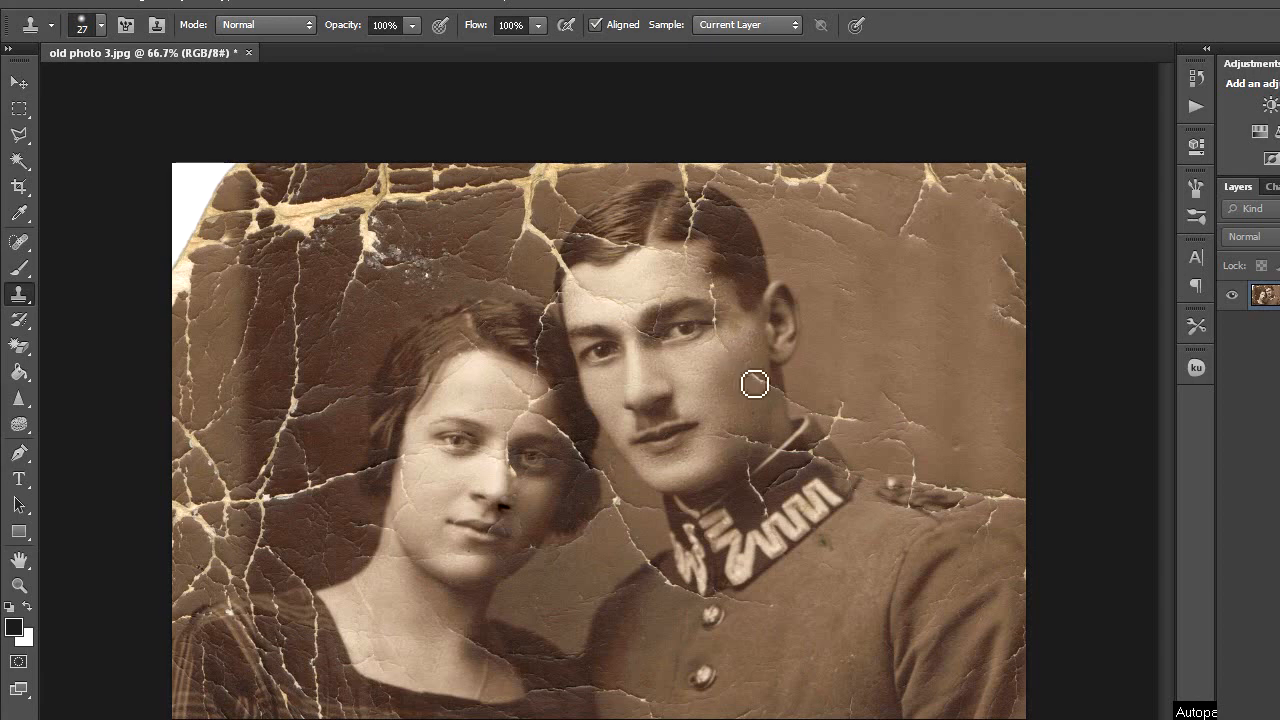
pyautogui.keyDown('alt'); pyautogui.click(734, 383); pyautogui.keyUp('alt')
pyautogui.moveTo(734, 358); pyautogui.dragTo(737, 365)
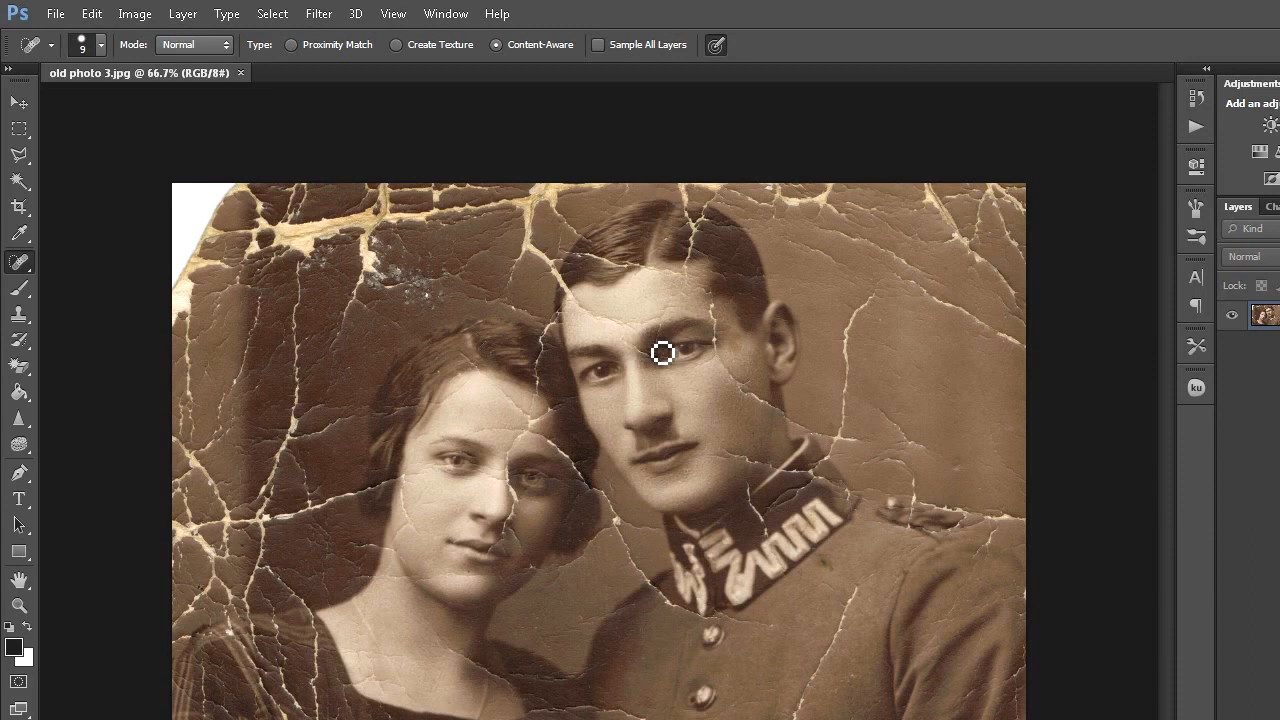
# - Apply Auto Tone, Auto Contrast and Auto Color to the whole photo
pyautogui.click(134, 14)
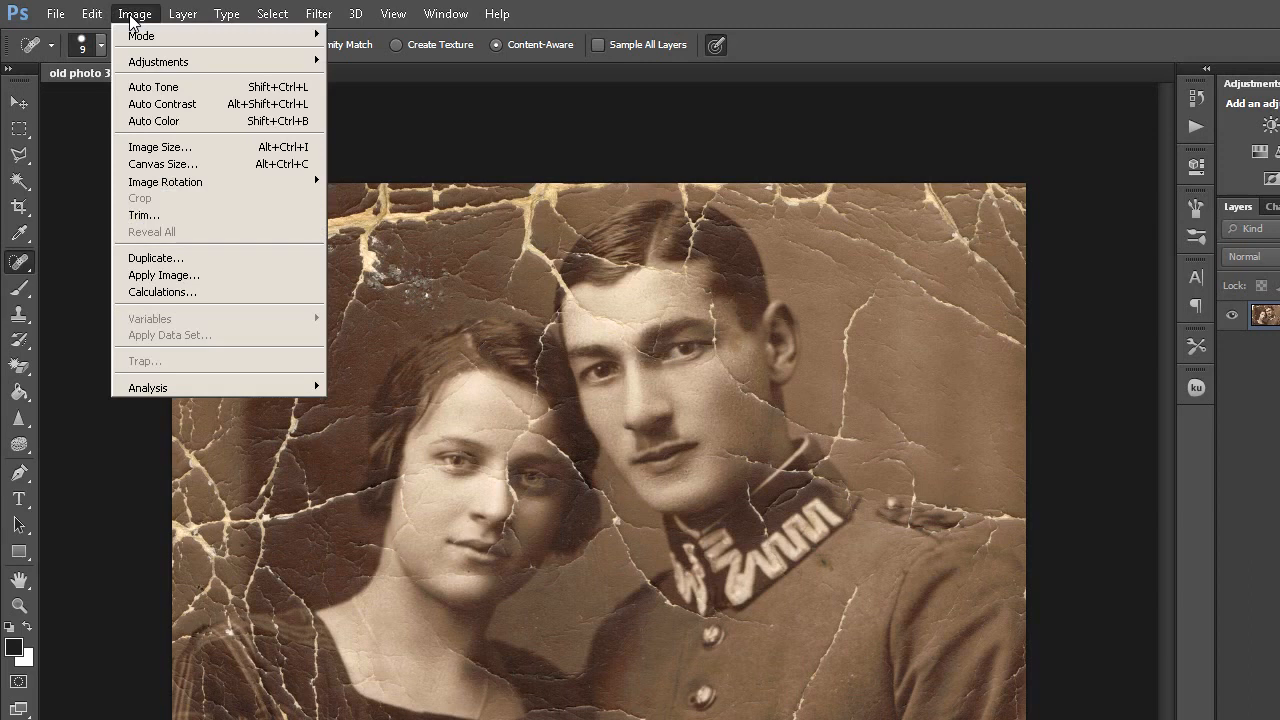
pyautogui.click(153, 90)
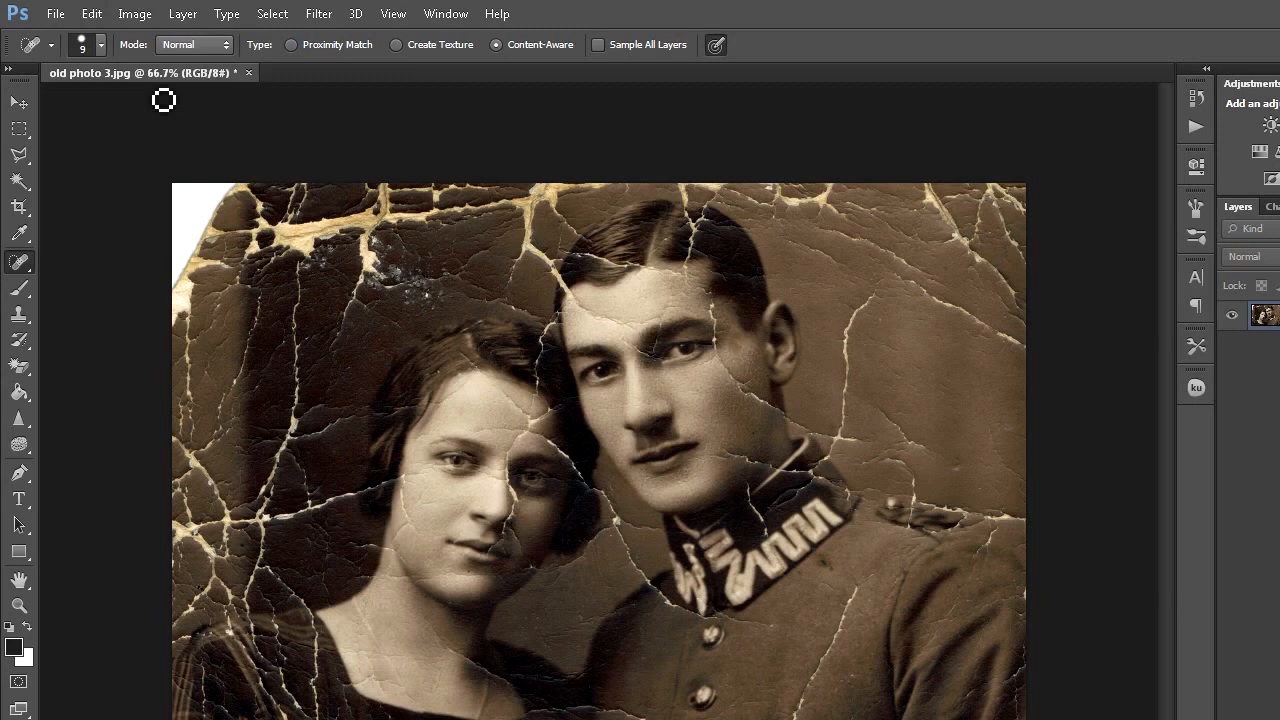
pyautogui.click(138, 16)
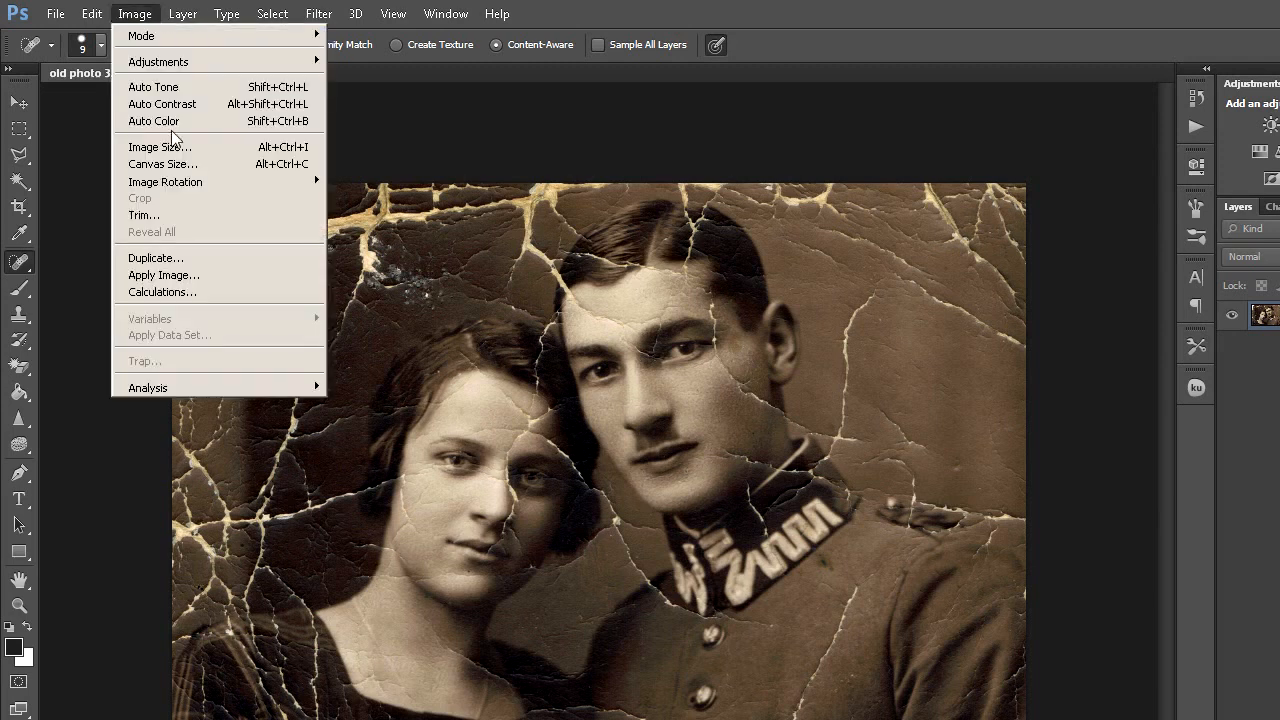
pyautogui.click(181, 102)
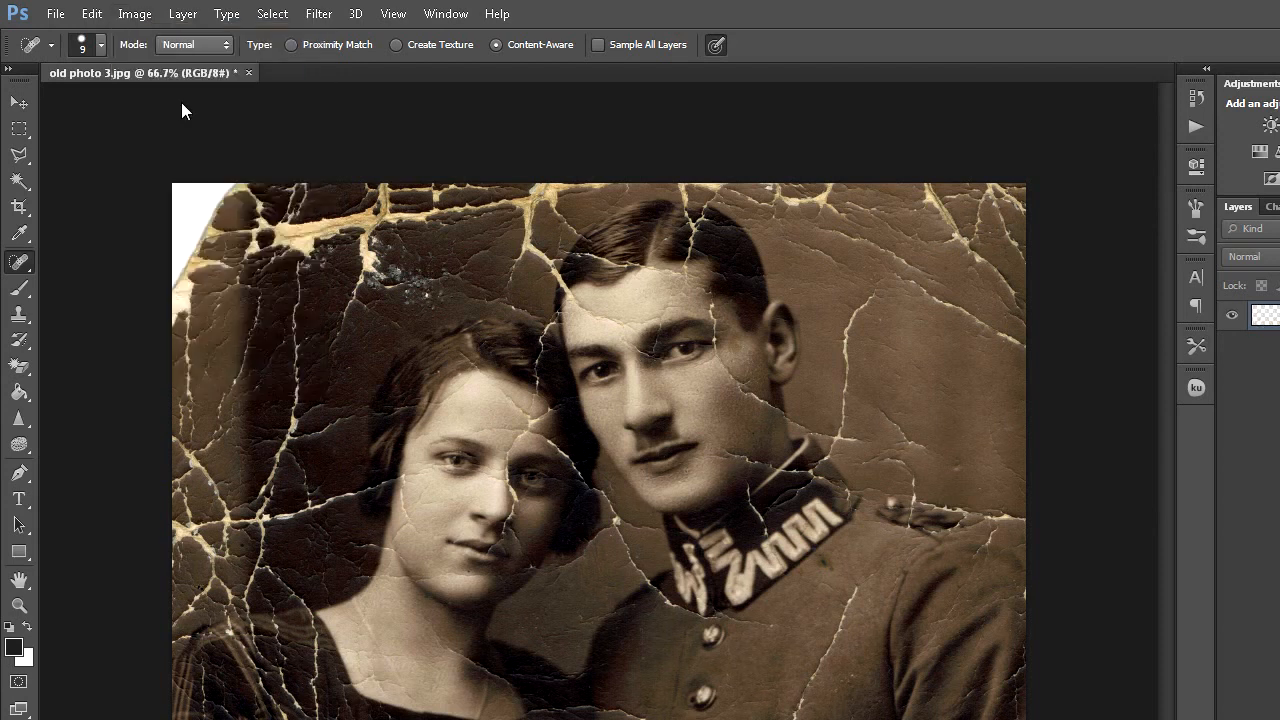
pyautogui.click(140, 15)
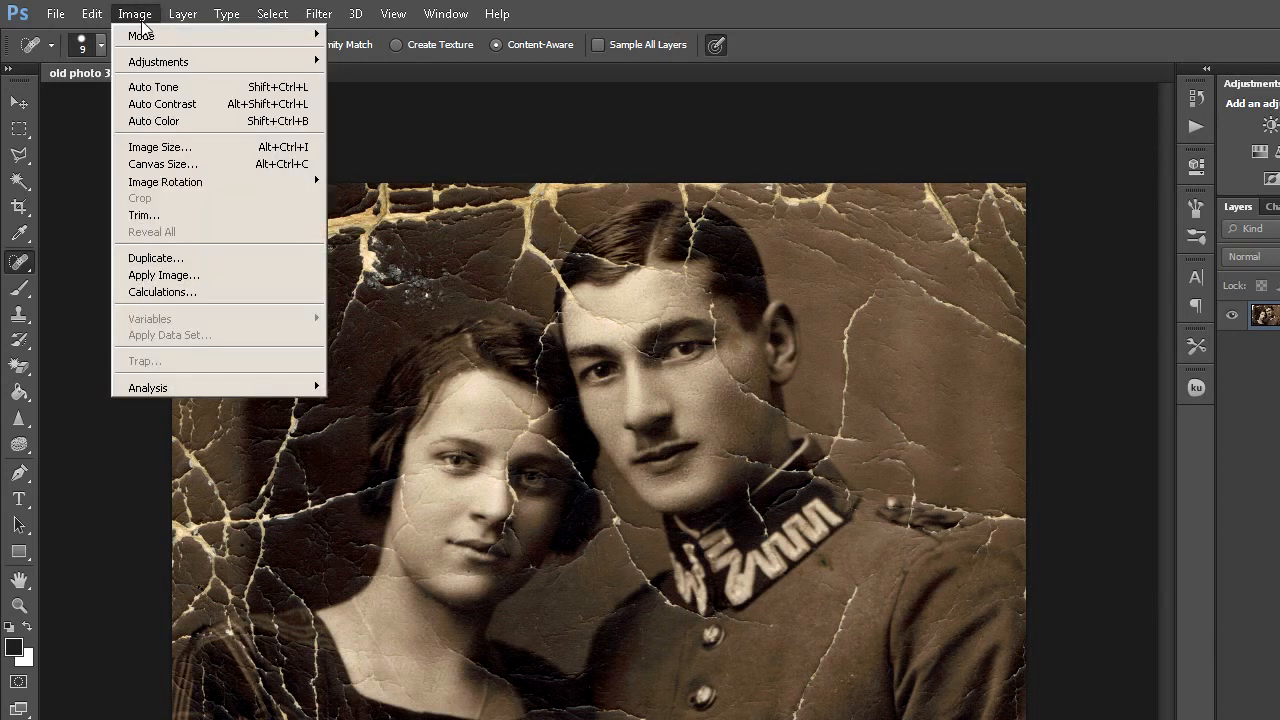
pyautogui.click(160, 118)
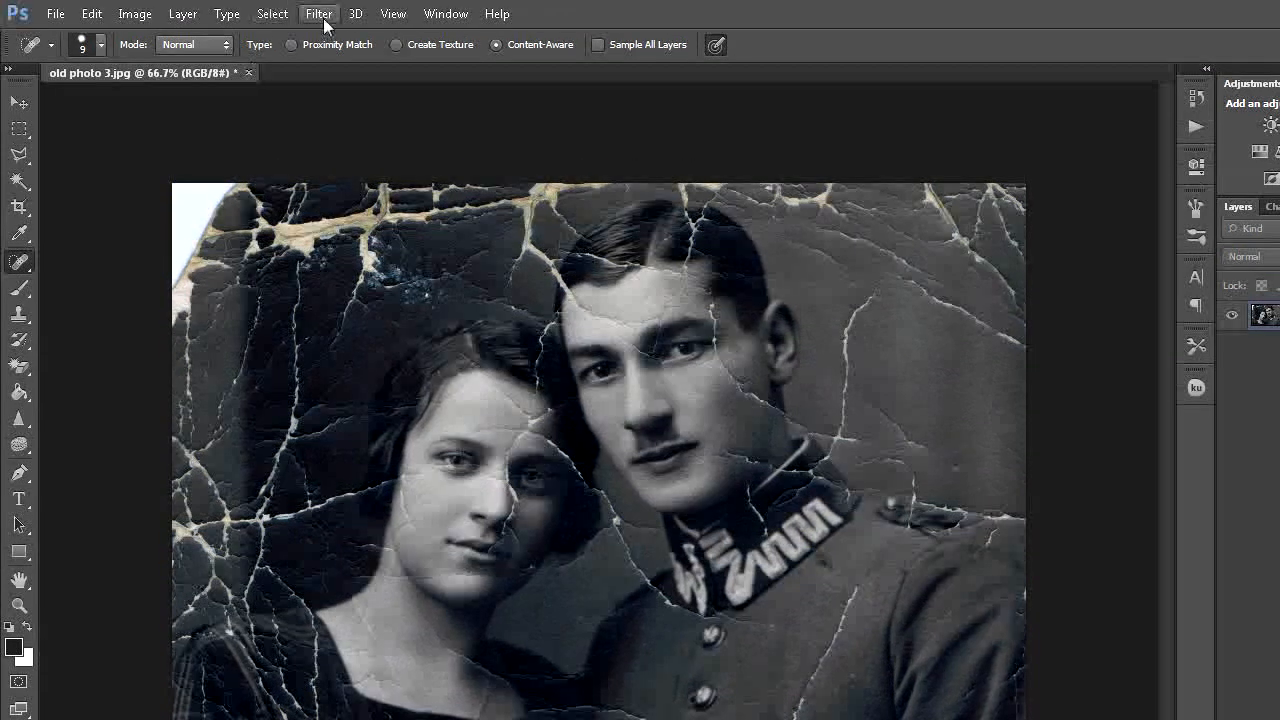
# - Open the Reduce Noise filter for the photo and close its dialog
pyautogui.click(319, 14)
pyautogui.moveTo(325, 268)
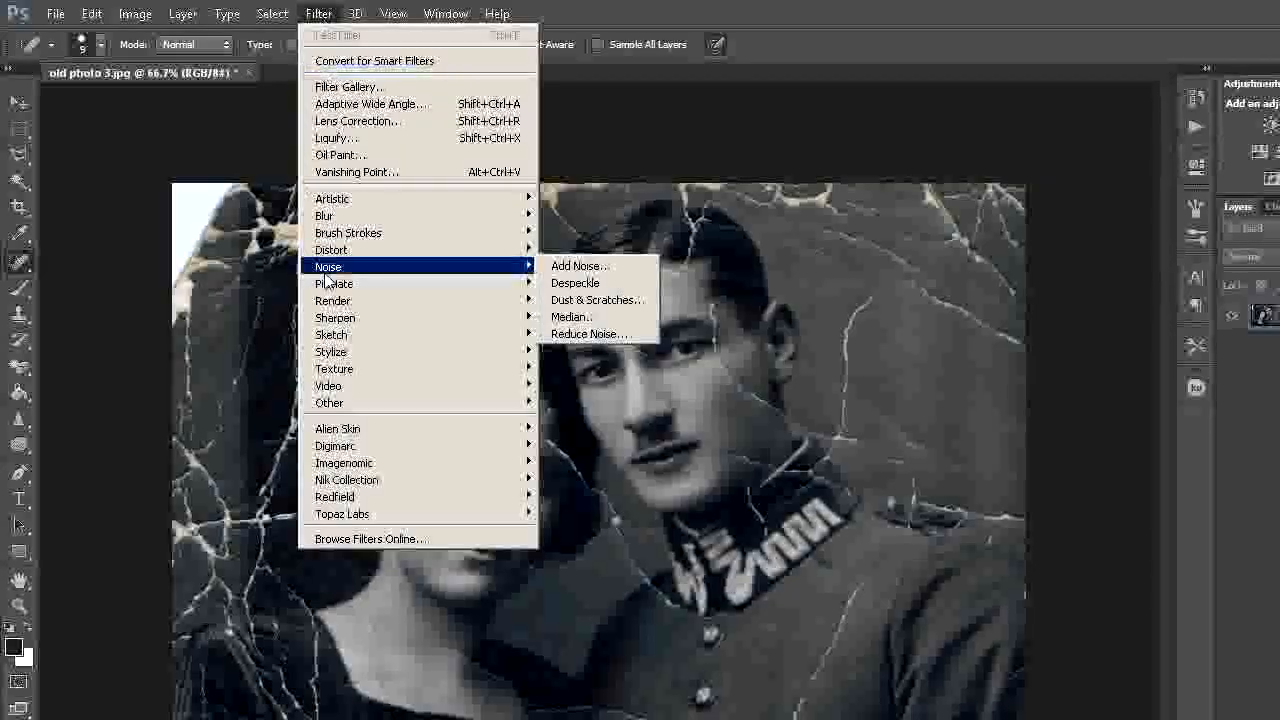
pyautogui.click(611, 333)
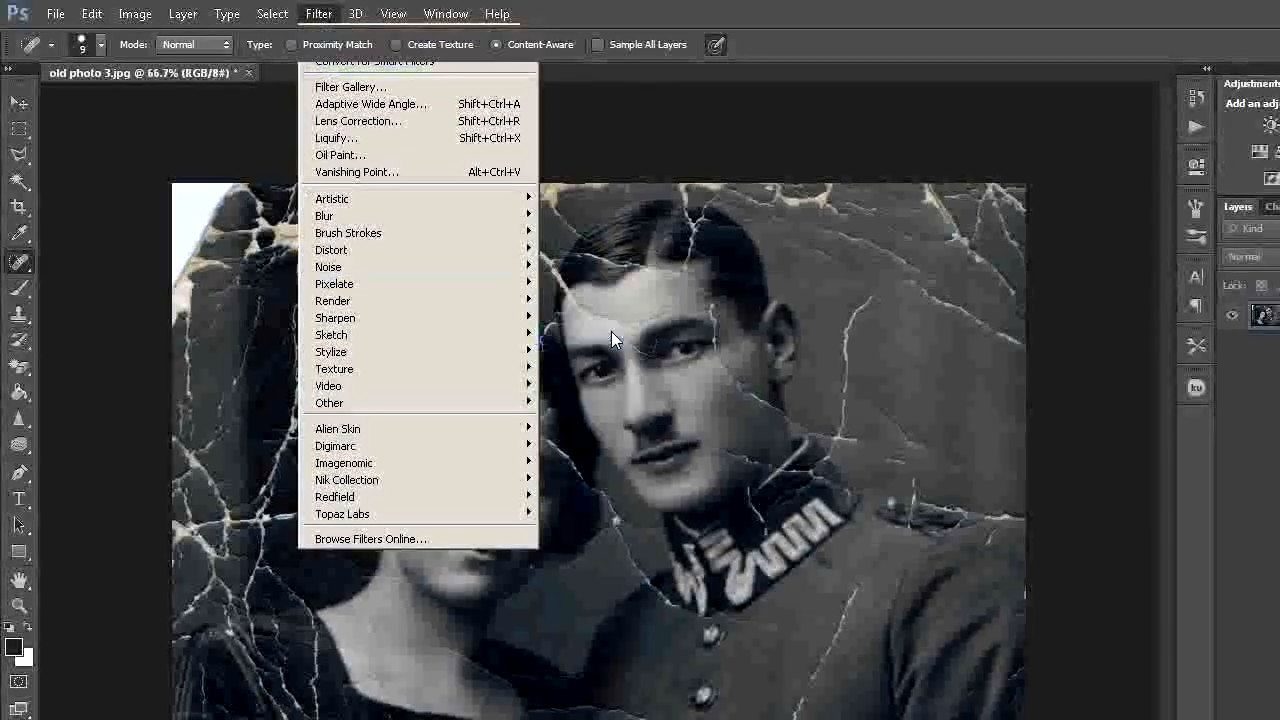
pyautogui.click(1120, 158)
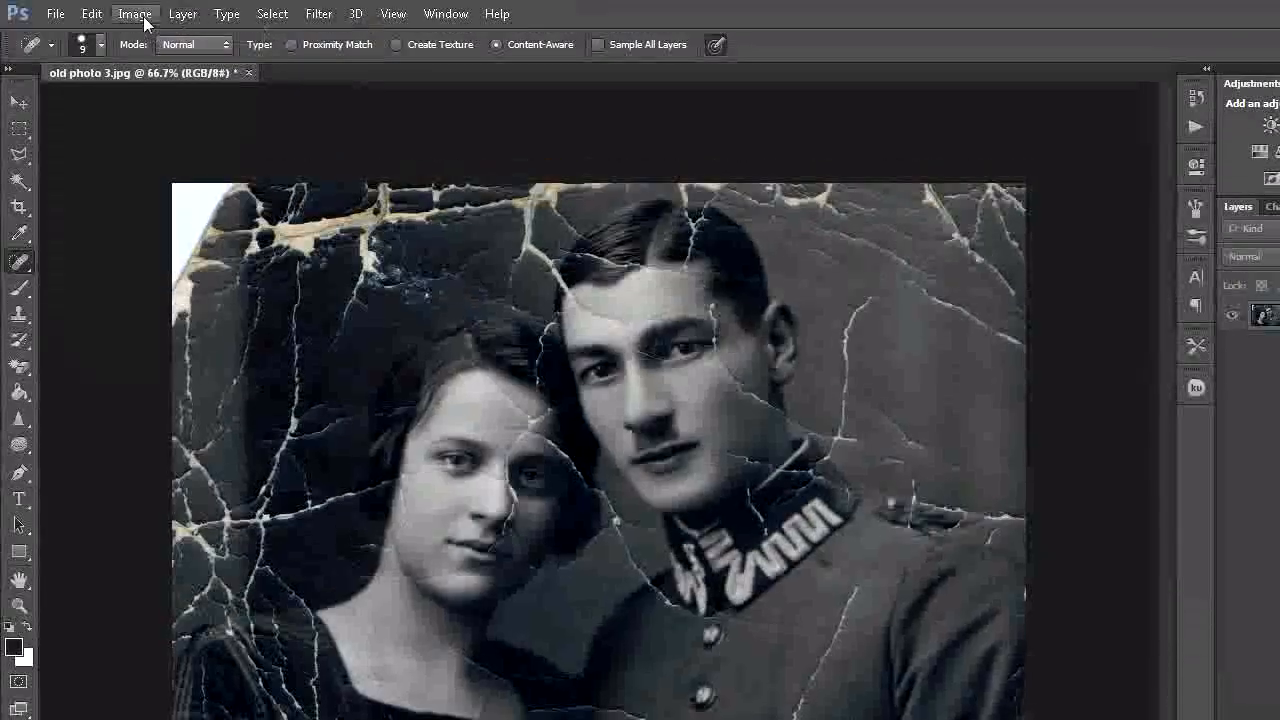
# - Open Hue/Saturation for the photo, enable Colorize and choose the Sepia preset
pyautogui.click(137, 20)
pyautogui.moveTo(171, 66)
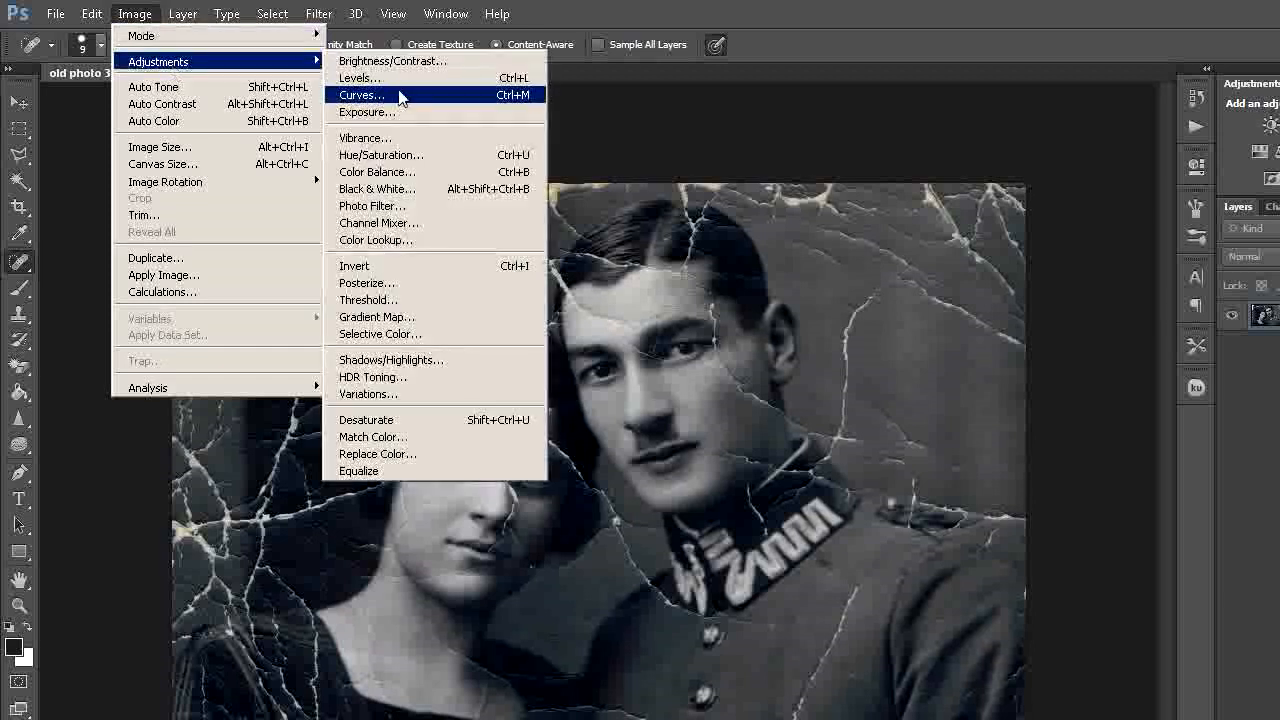
pyautogui.click(400, 158)
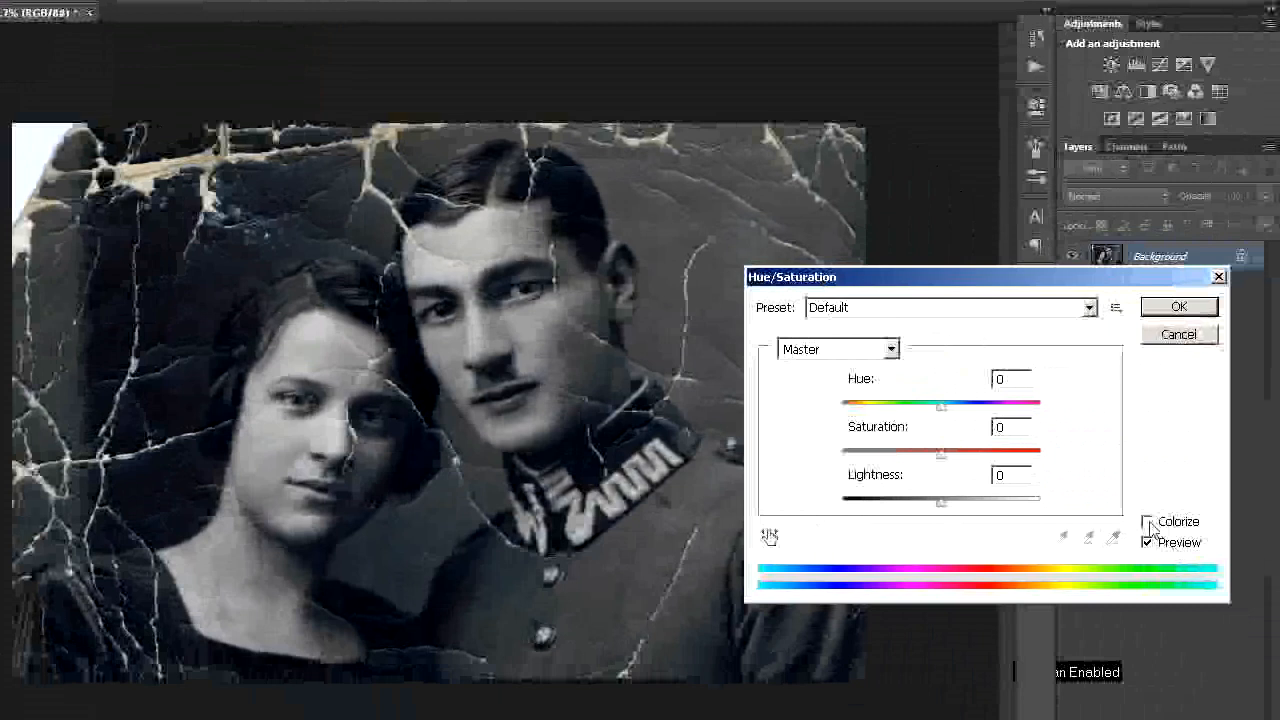
pyautogui.click(1147, 521)
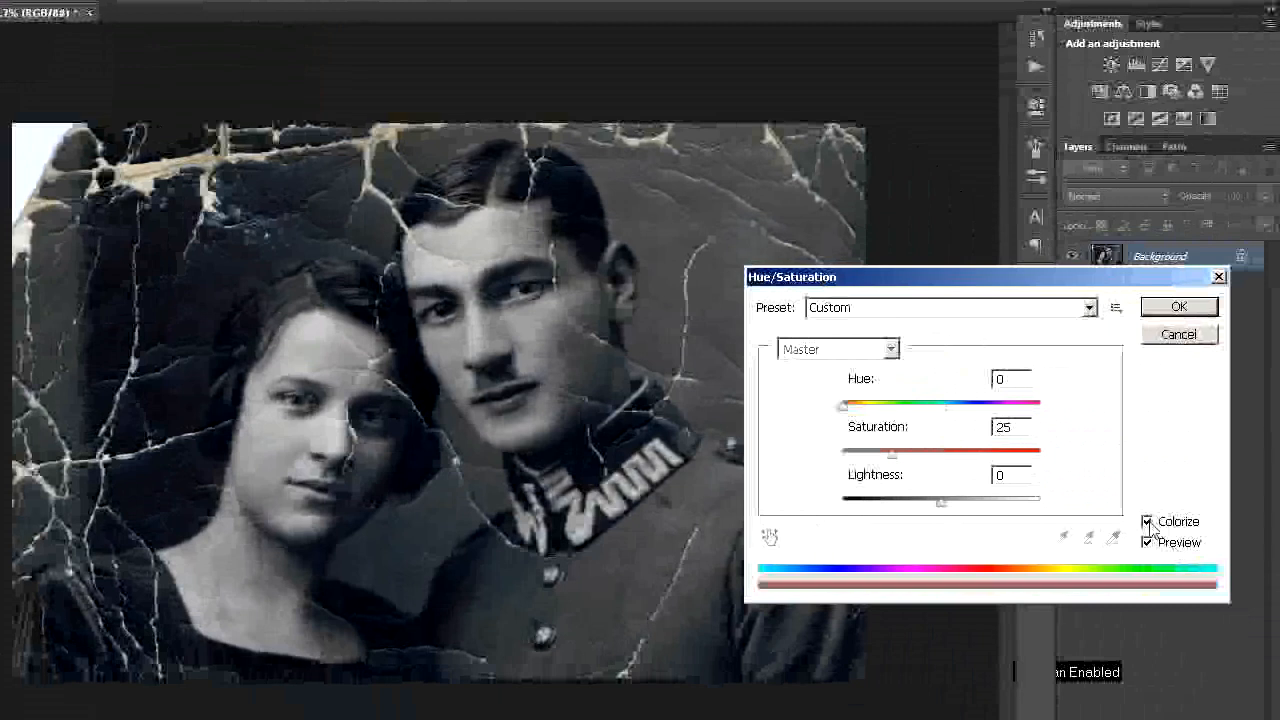
pyautogui.click(1088, 307)
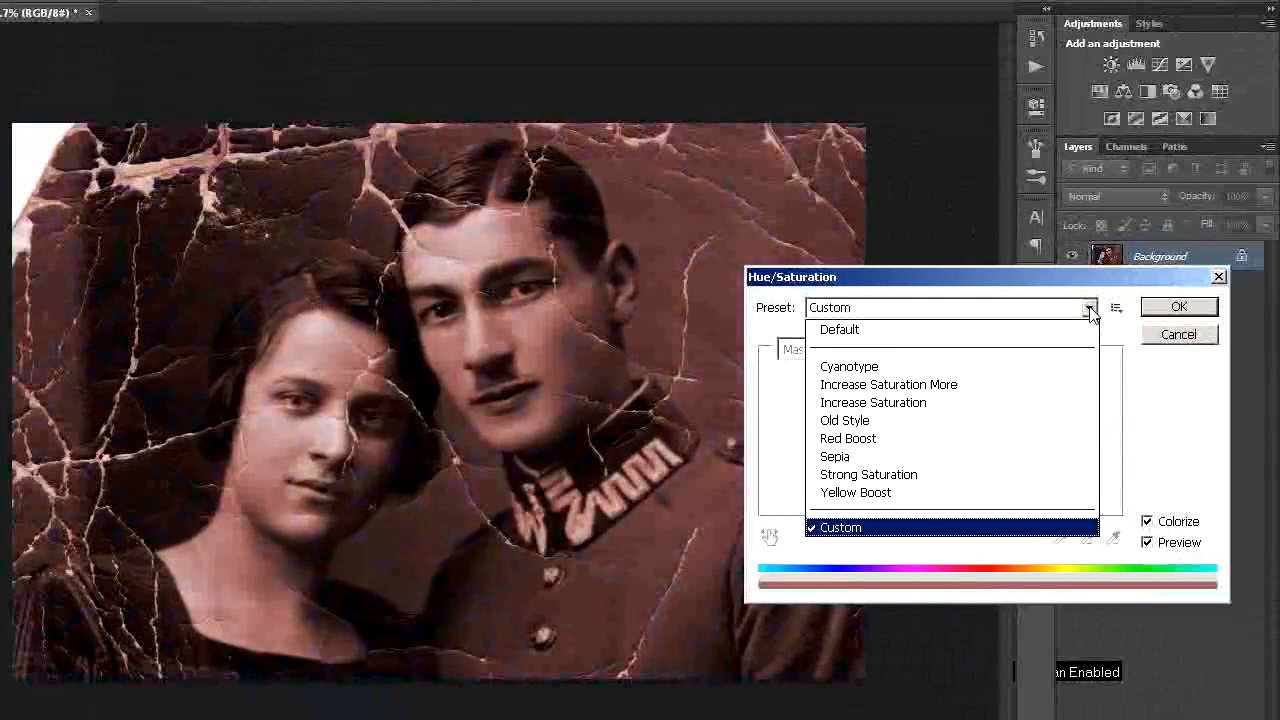
pyautogui.click(860, 458)
# - Try tinting the photo with hue 31, saturation 12 and lightness +10, and cancel the Hue/Saturation adjustment
pyautogui.moveTo(860, 404)
pyautogui.mouseDown()
pyautogui.moveTo(885, 408)
pyautogui.moveTo(860, 413)
pyautogui.mouseUp()
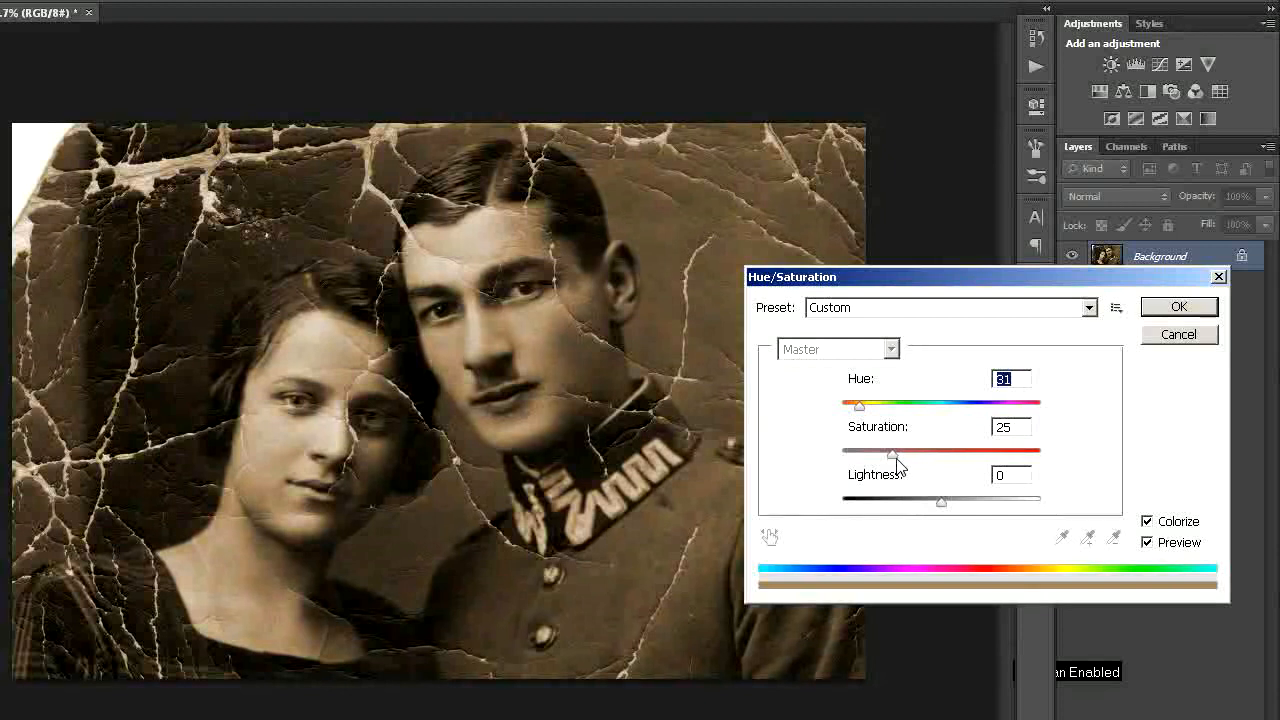
pyautogui.moveTo(895, 459); pyautogui.dragTo(858, 457)
pyautogui.moveTo(943, 505)
pyautogui.mouseDown()
pyautogui.moveTo(925, 510)
pyautogui.moveTo(963, 506)
pyautogui.moveTo(952, 510)
pyautogui.mouseUp()
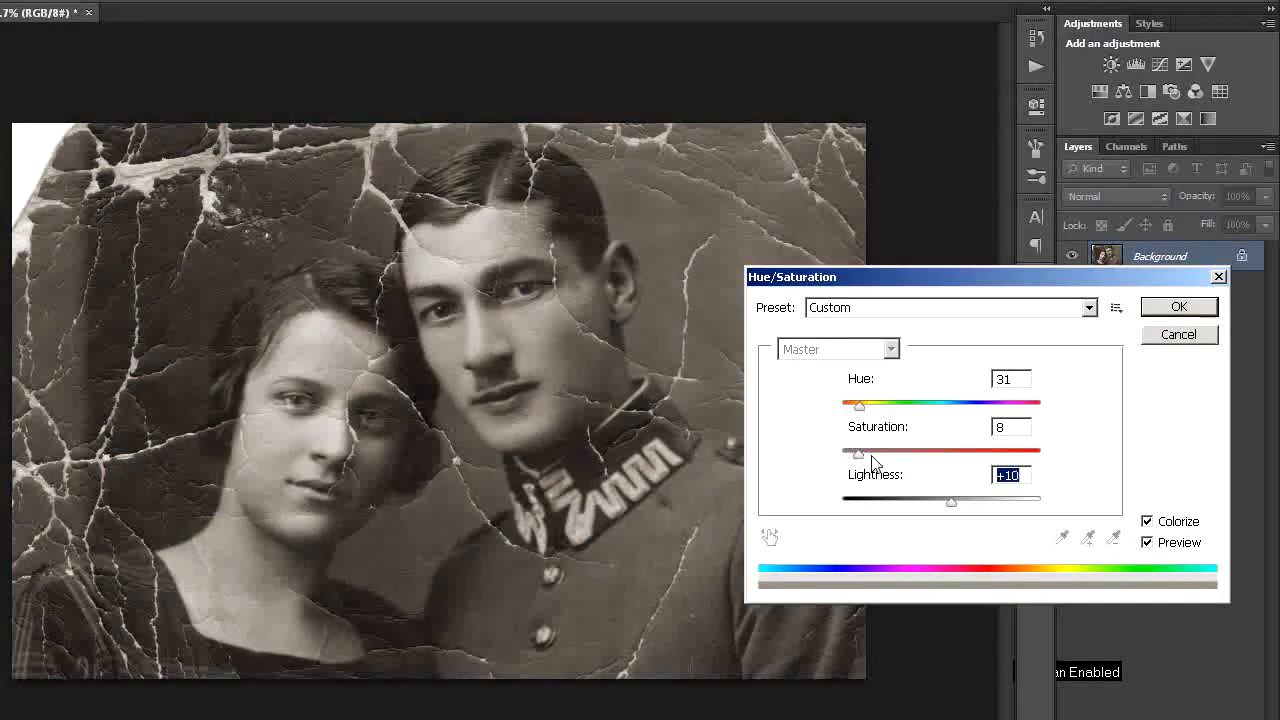
pyautogui.moveTo(860, 455)
pyautogui.mouseDown()
pyautogui.moveTo(879, 458)
pyautogui.moveTo(866, 456)
pyautogui.mouseUp()
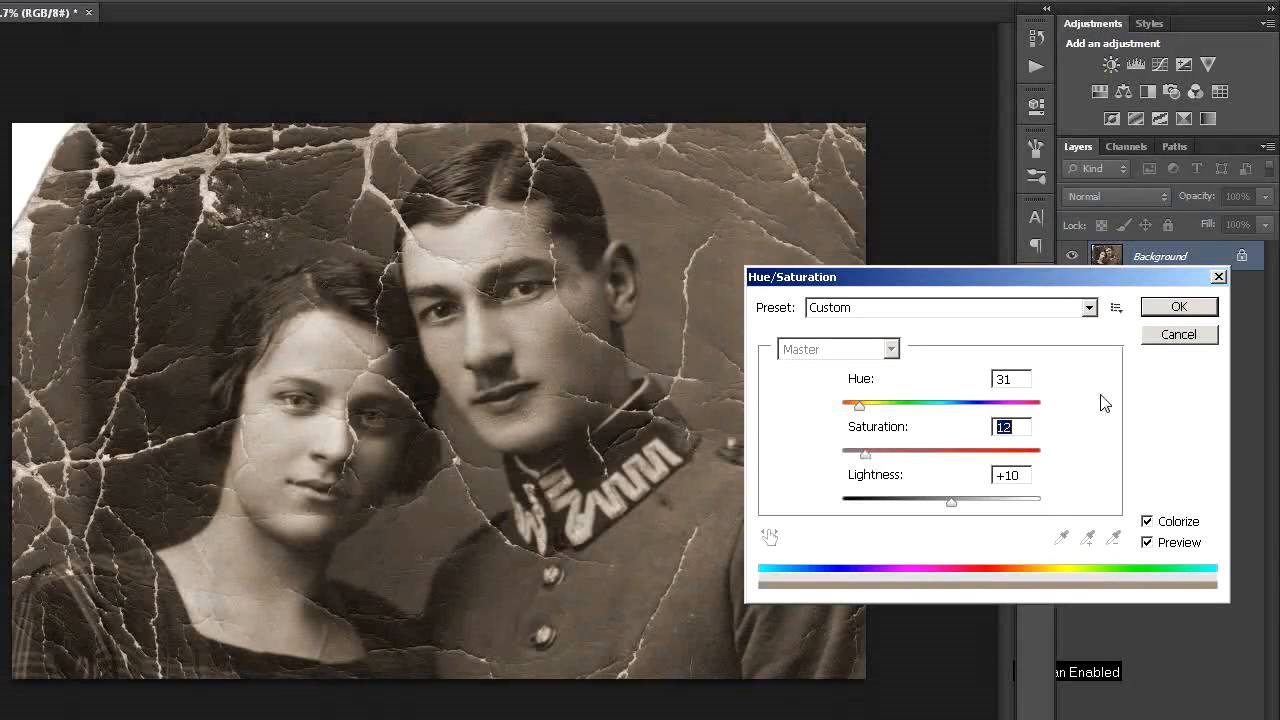
pyautogui.click(1199, 340)
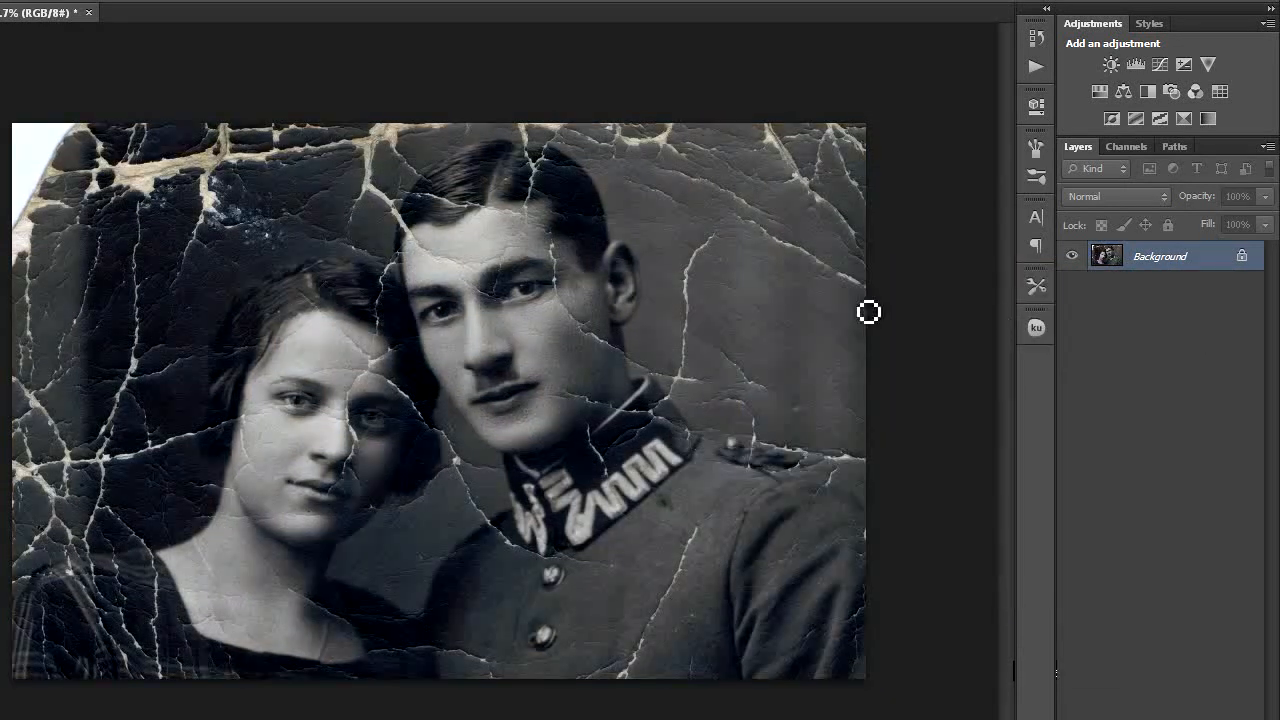